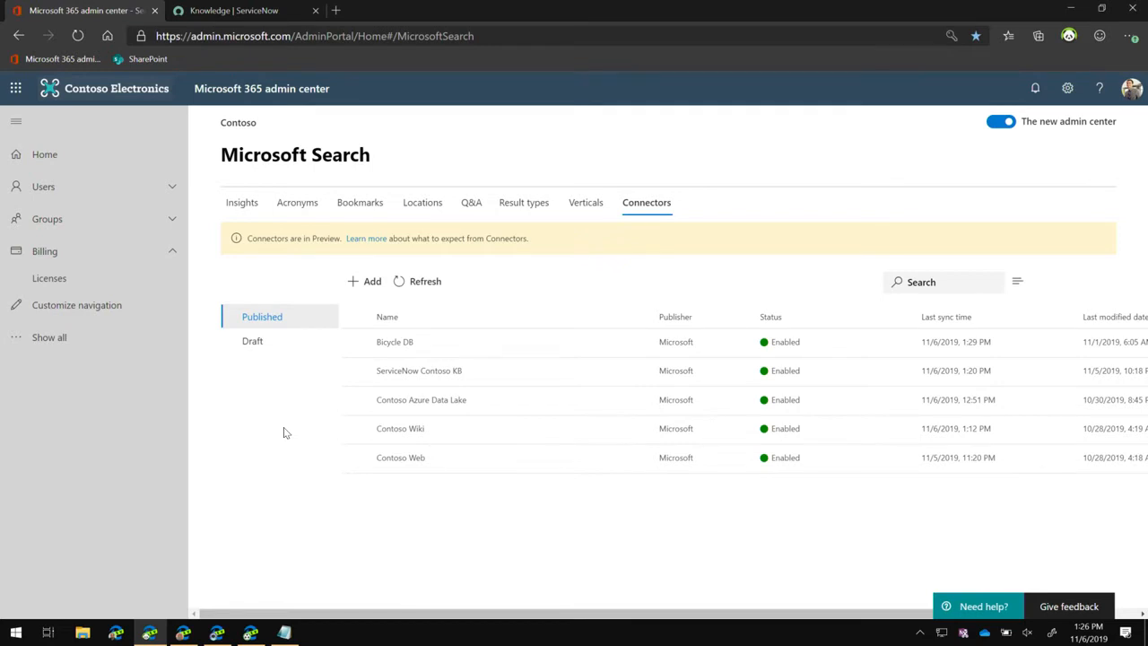
Add a new connector with ServiceNow as its data source and proceed to naming the connection
click(354, 284)
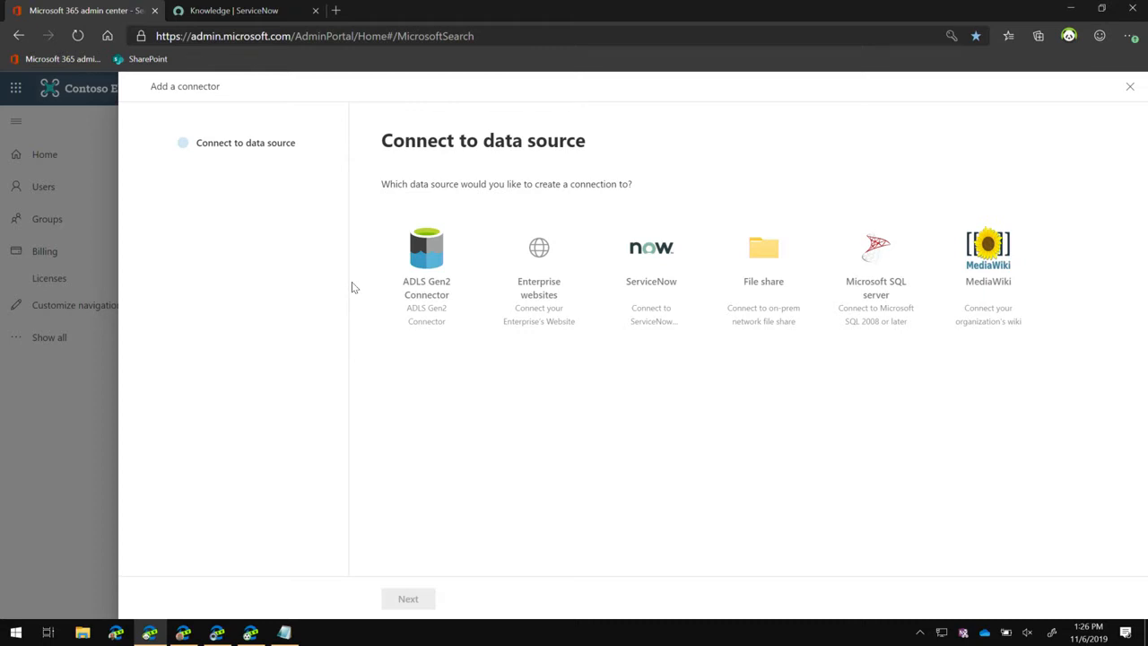
click(658, 274)
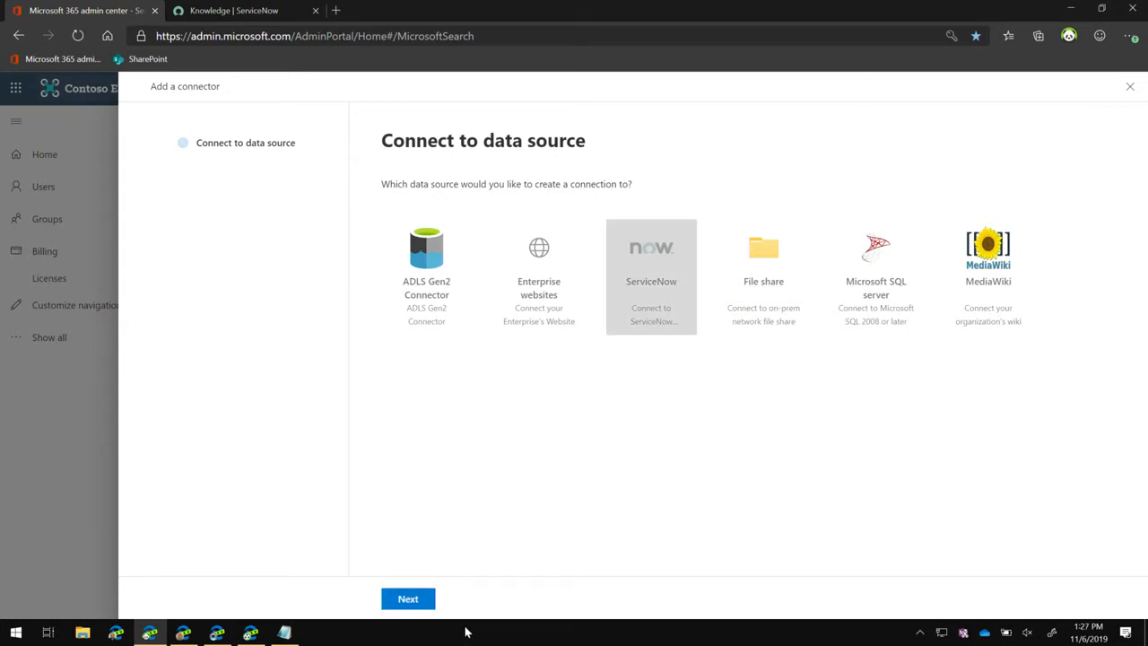
click(408, 598)
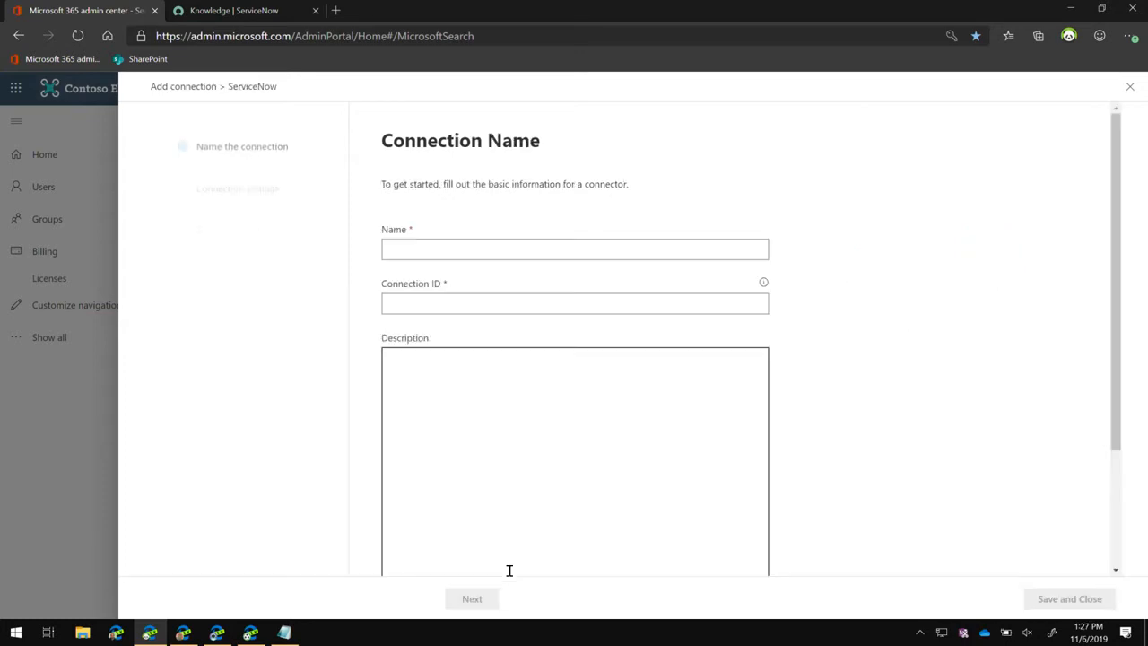
Name the connection ServiceNow Contoso KB, copying the name from the Ignite2019Script notes in Notepad
click(408, 249)
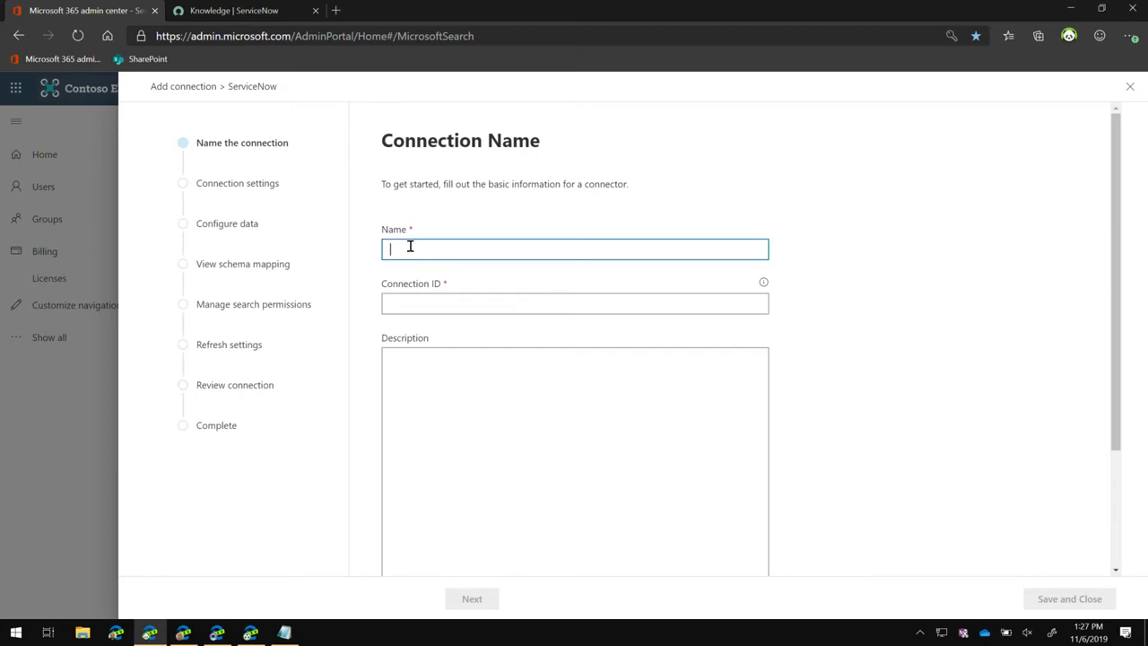
click(285, 632)
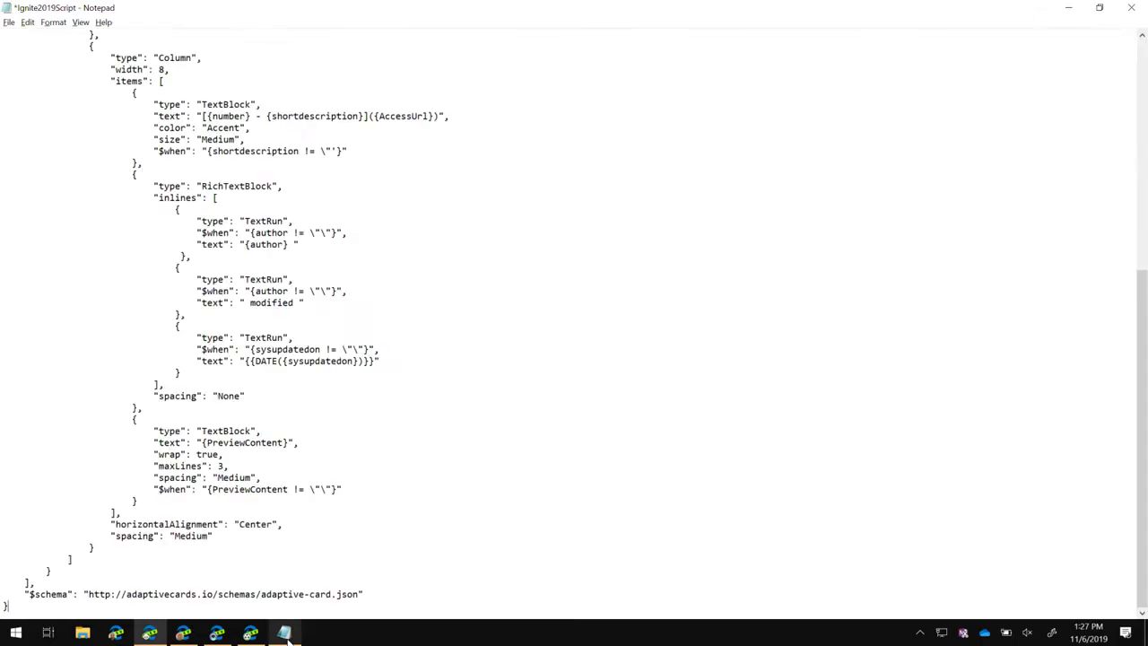
scroll(296, 296, up, 9)
scroll(273, 276, up, 3)
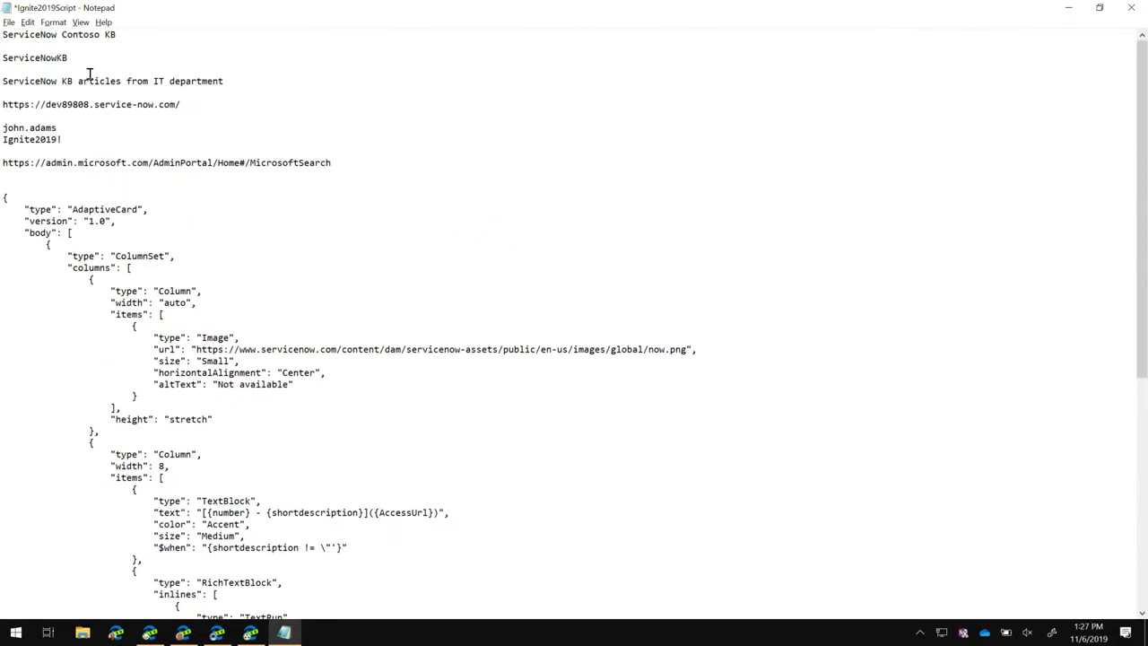
drag(119, 36, 5, 38)
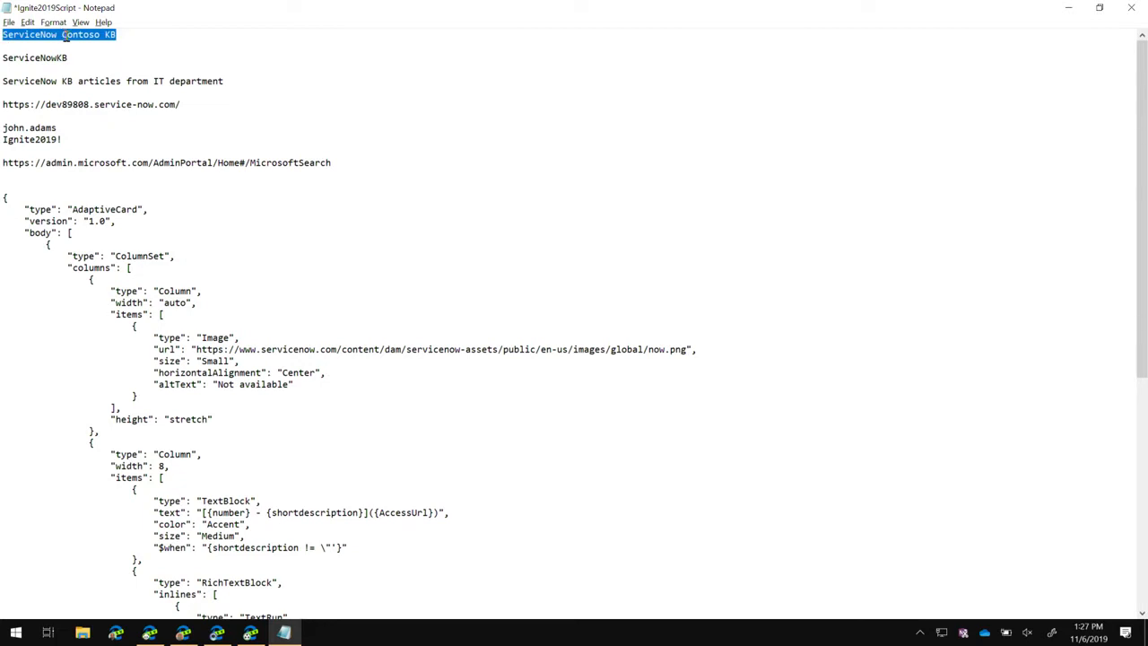
key(ctrl+c)
key(alt+Tab)
key(ctrl+v)
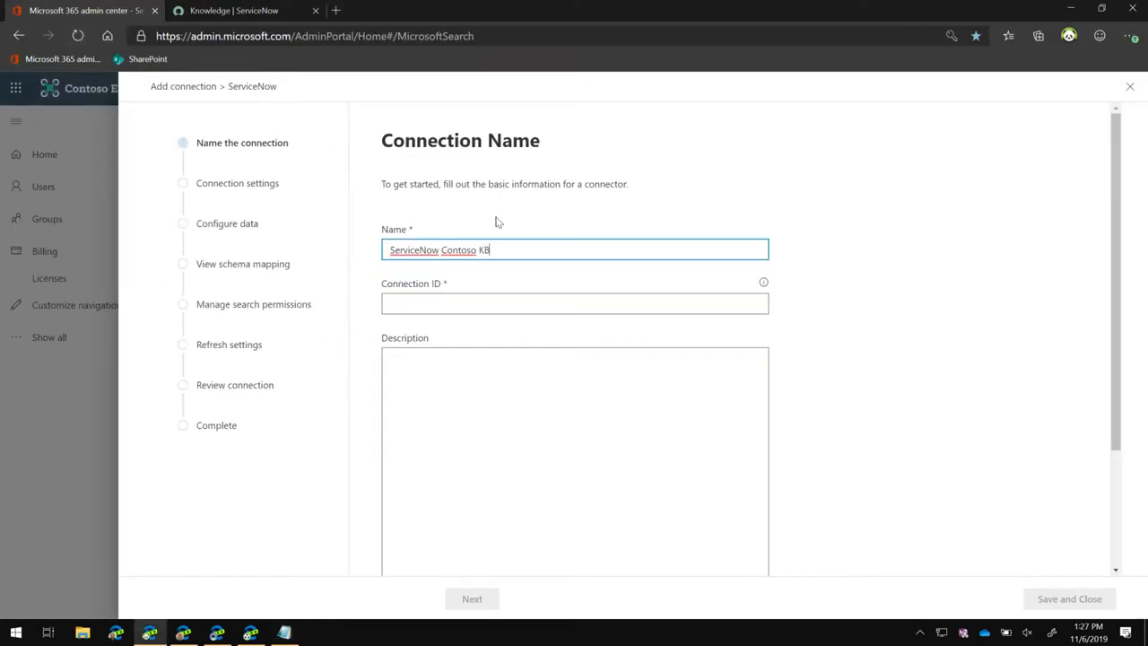
Set the connection ID to ServiceNowKB1, copying the base text ServiceNowKB from the Notepad notes and adding 1
click(407, 303)
key(alt+Tab)
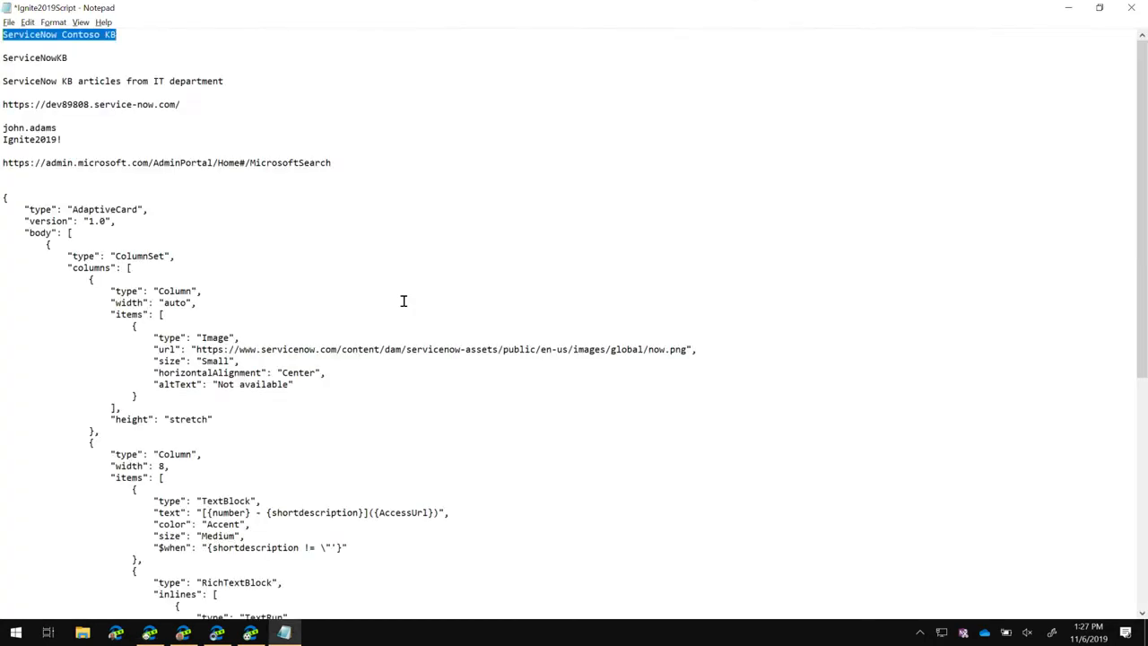
drag(105, 56, 2, 58)
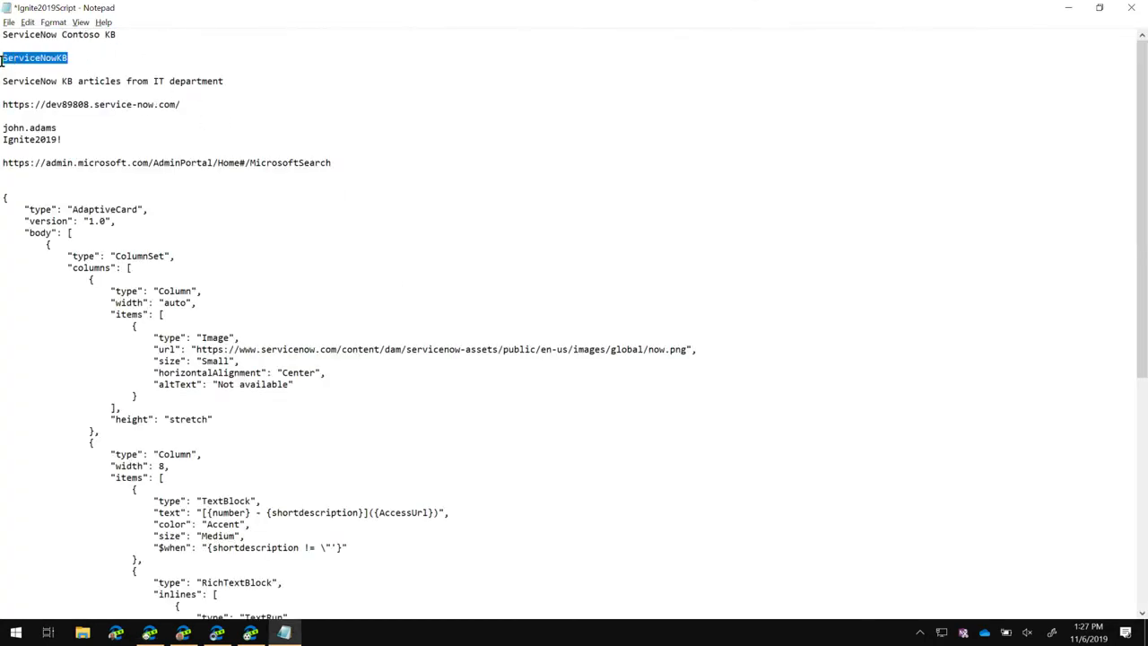
key(alt+Tab)
click(418, 297)
key(ctrl+v)
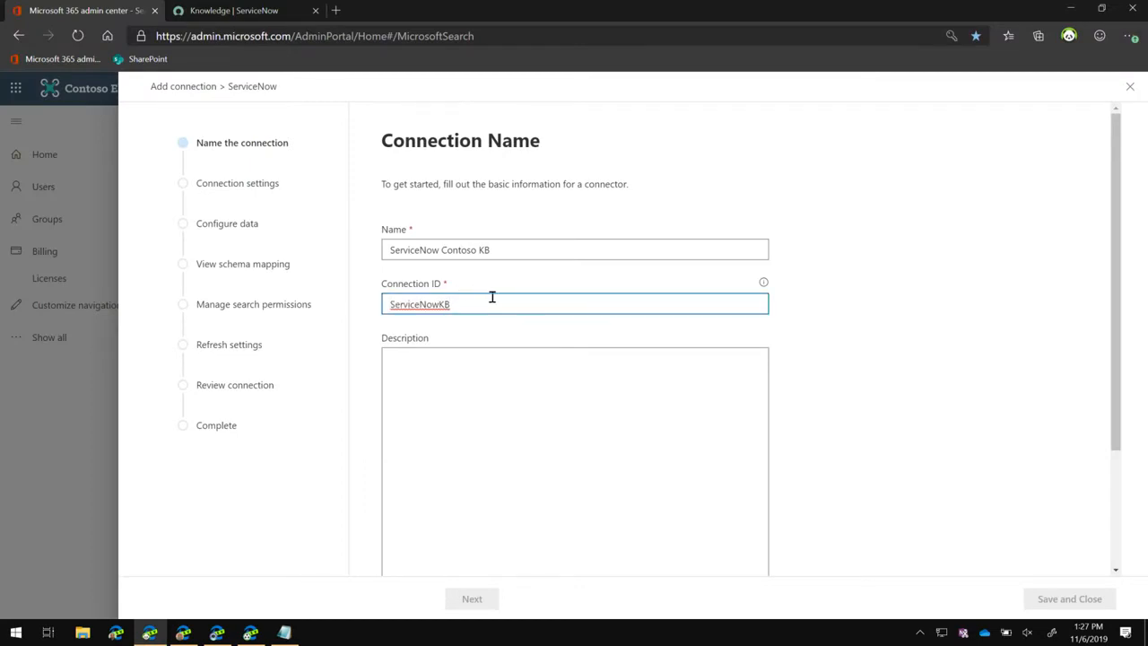
text(1)
Describe the connection as "servicenow kb" and accept the third-party data terms to continue to the connection settings
click(399, 363)
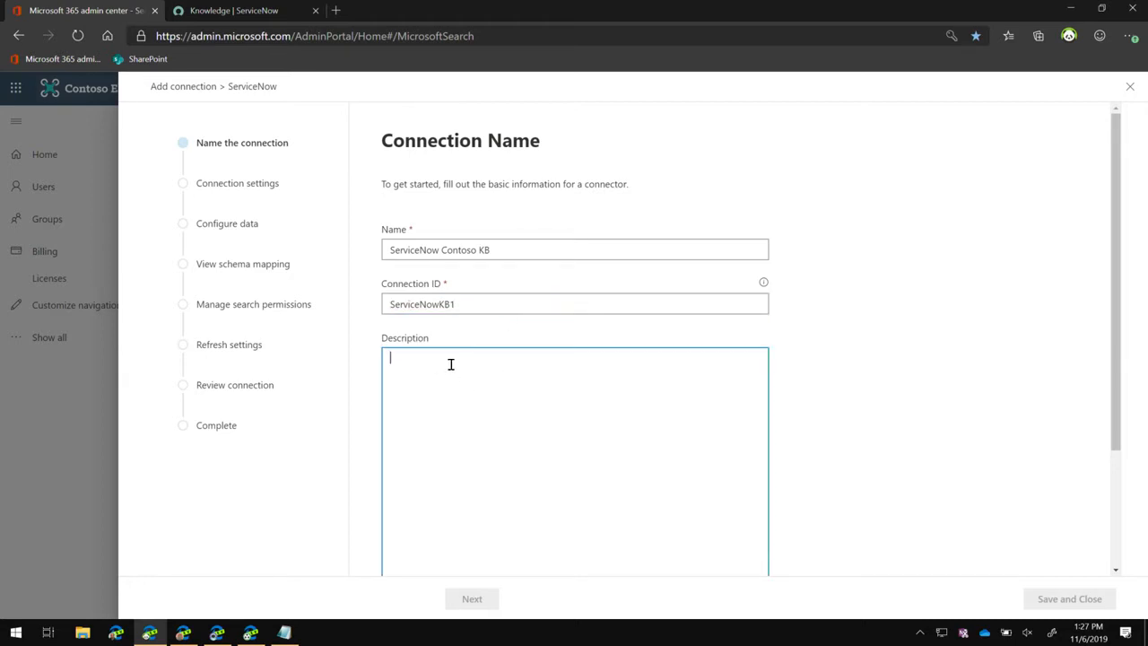
text(servicenow kb)
scroll(624, 436, down, 2)
click(385, 476)
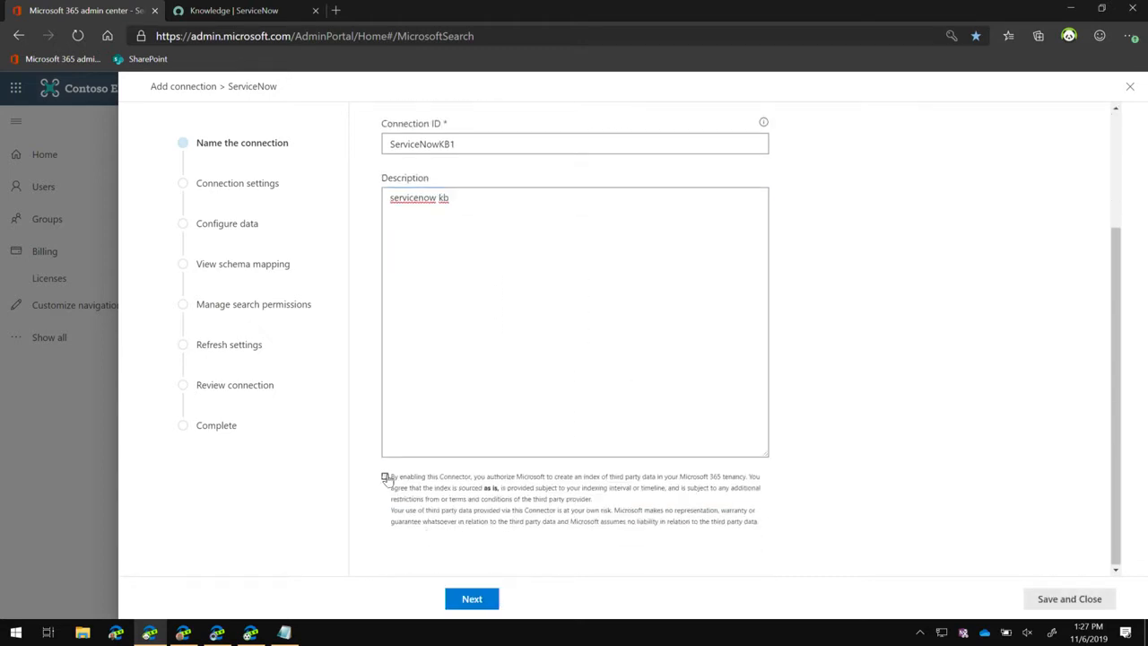
click(478, 601)
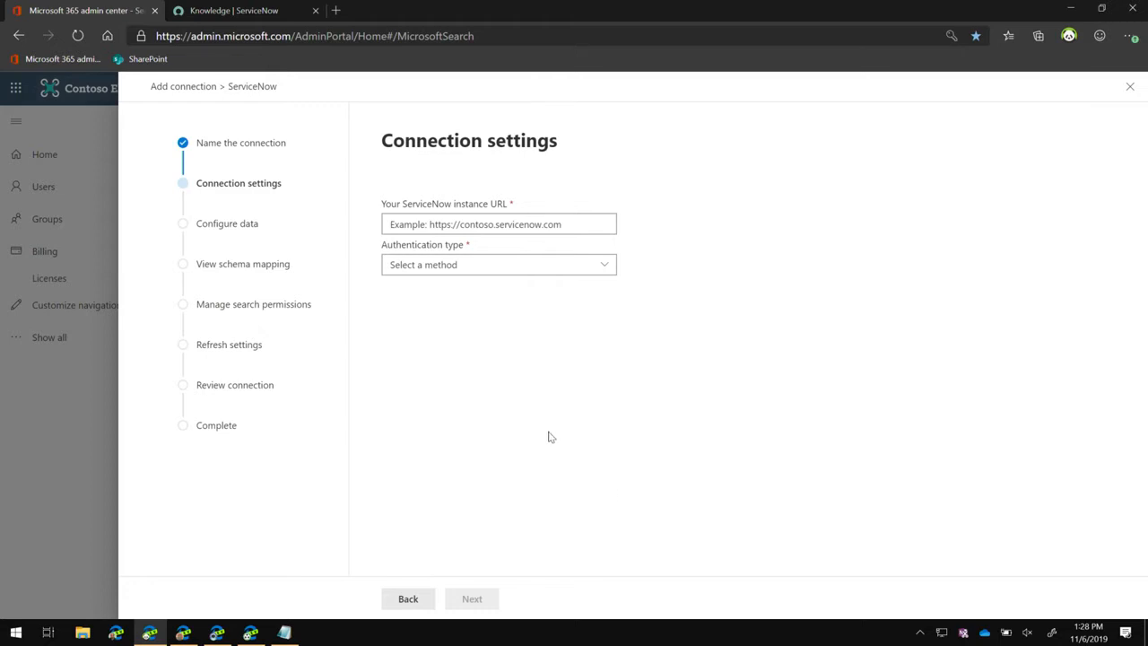
Try to copy the ServiceNow instance URL from the Notepad notes for the connection settings
key(alt+Tab)
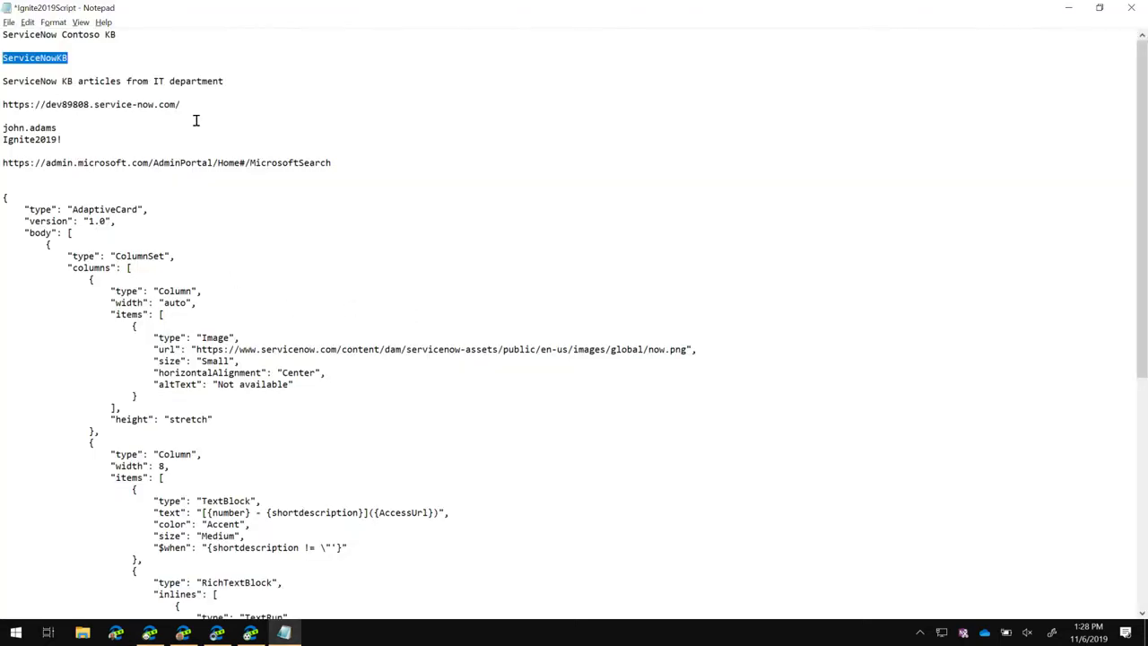
click(334, 161)
drag(184, 104, 2, 105)
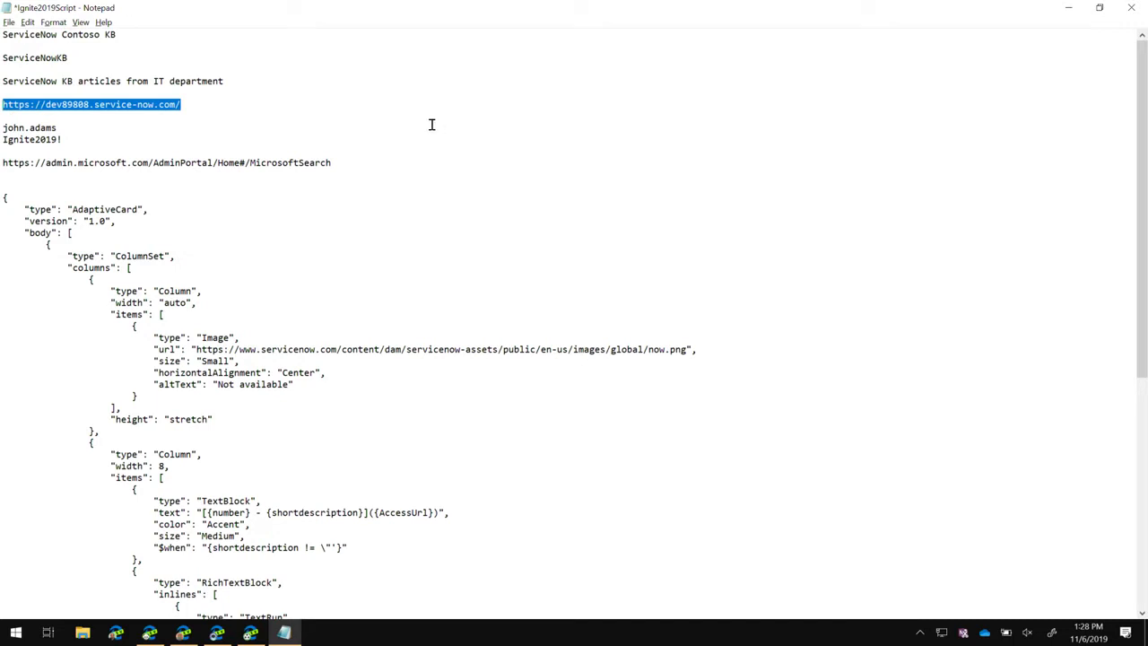
key(alt+Tab)
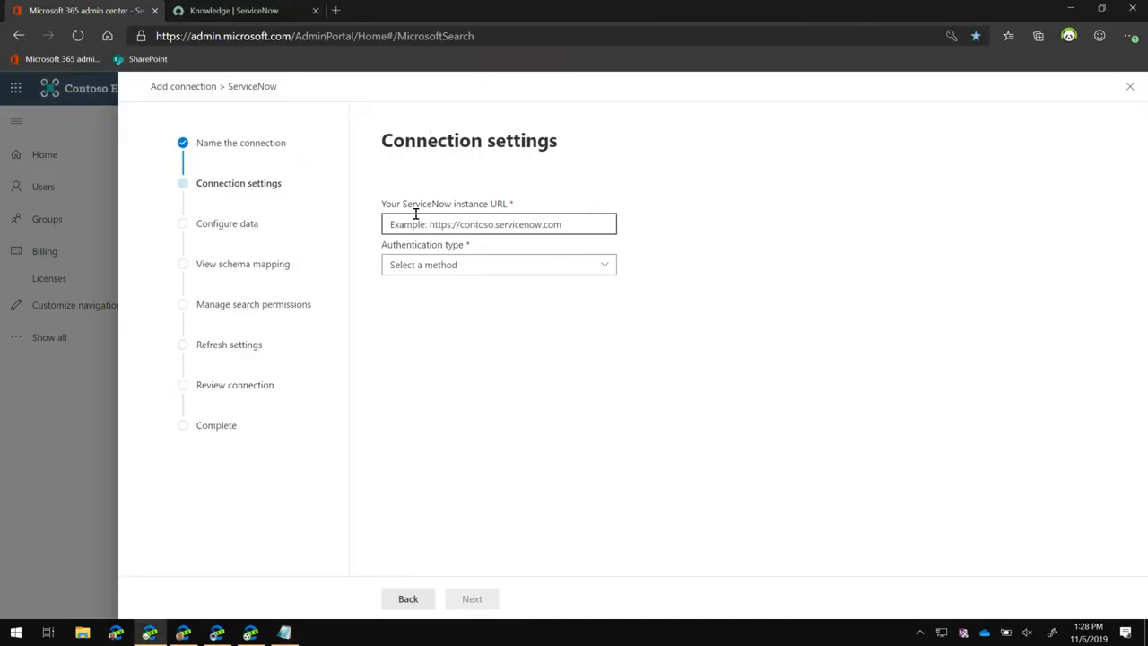
Set the authentication type to Basic and fill in the saved username and password for the ServiceNow account
click(499, 265)
click(499, 267)
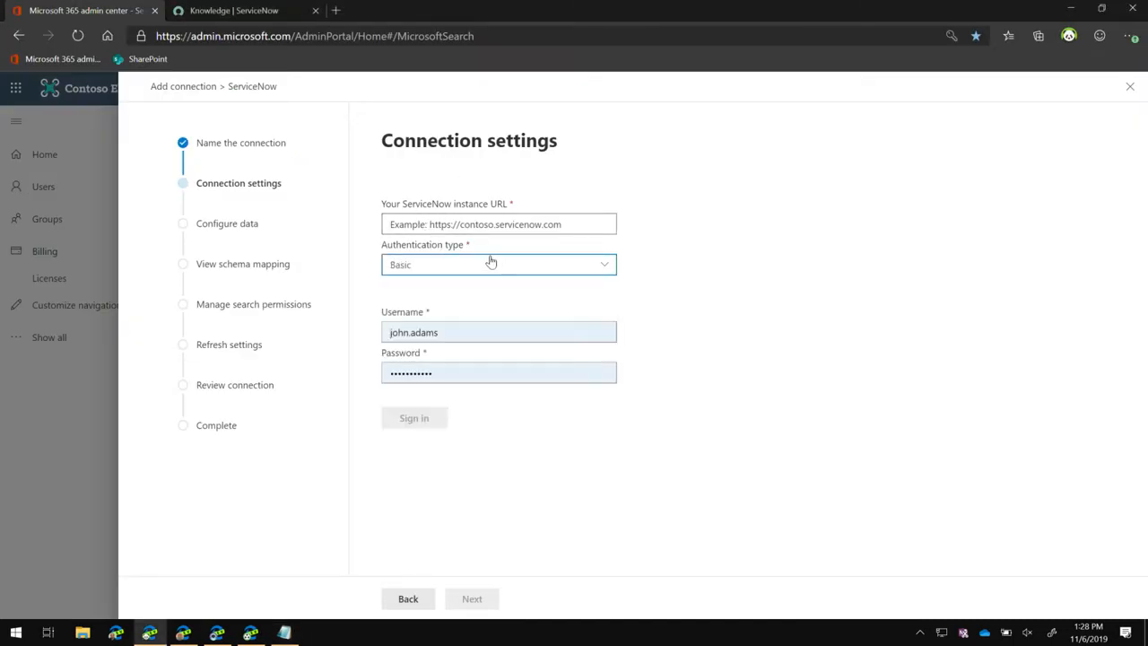
click(560, 269)
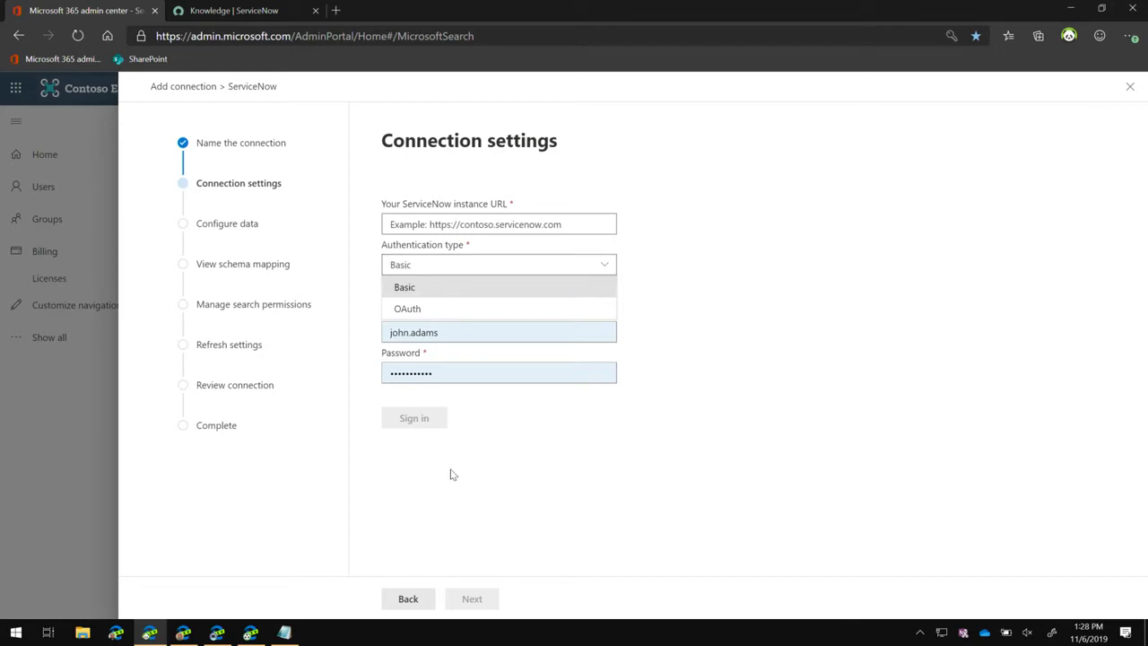
key(Tab)
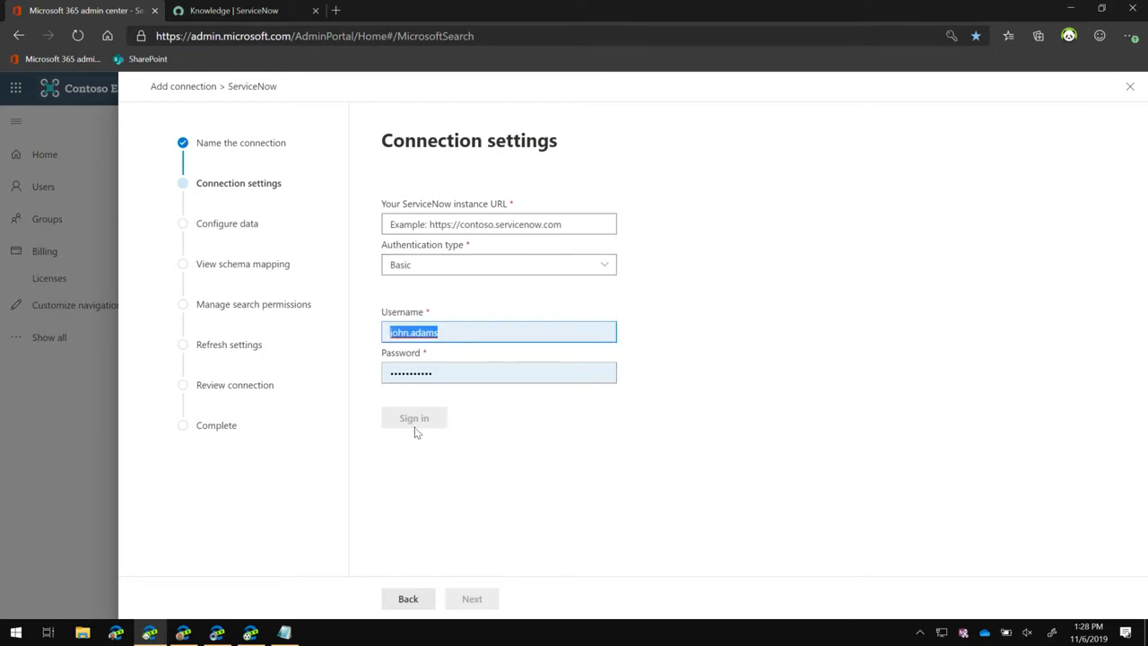
click(452, 329)
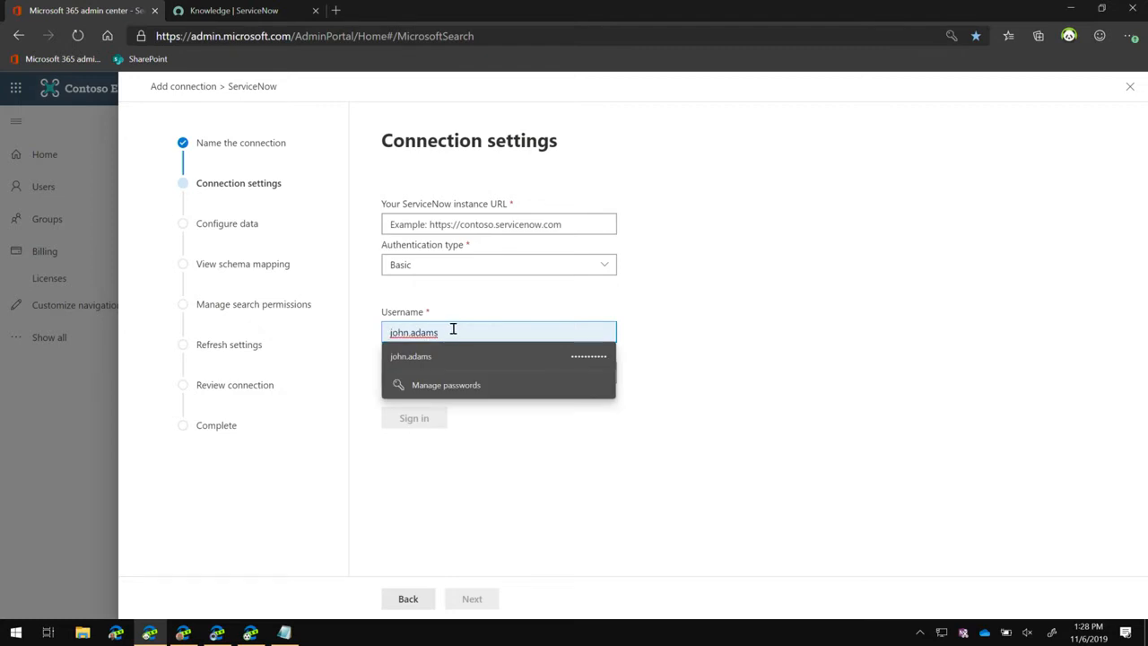
click(448, 358)
click(449, 374)
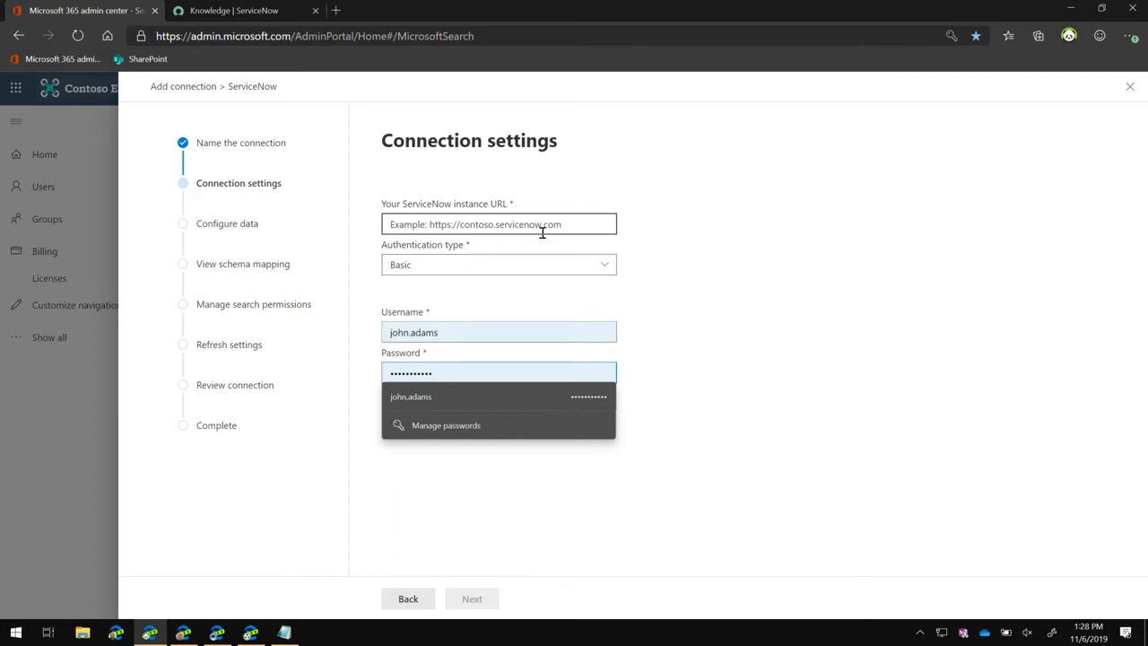
click(429, 225)
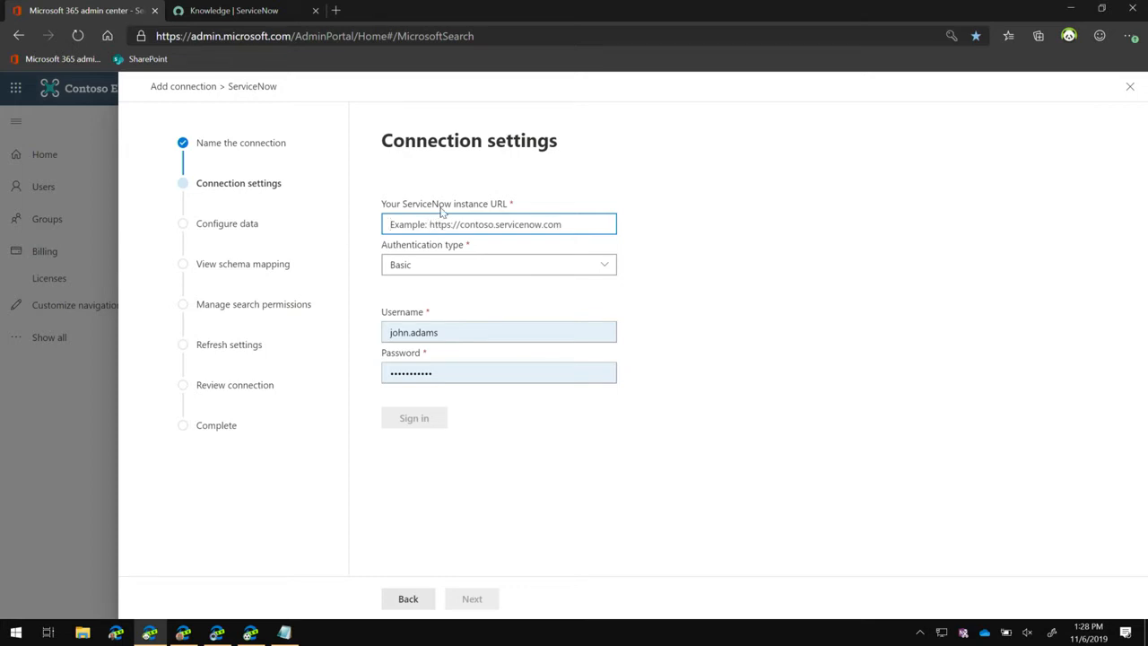
key(alt+Tab)
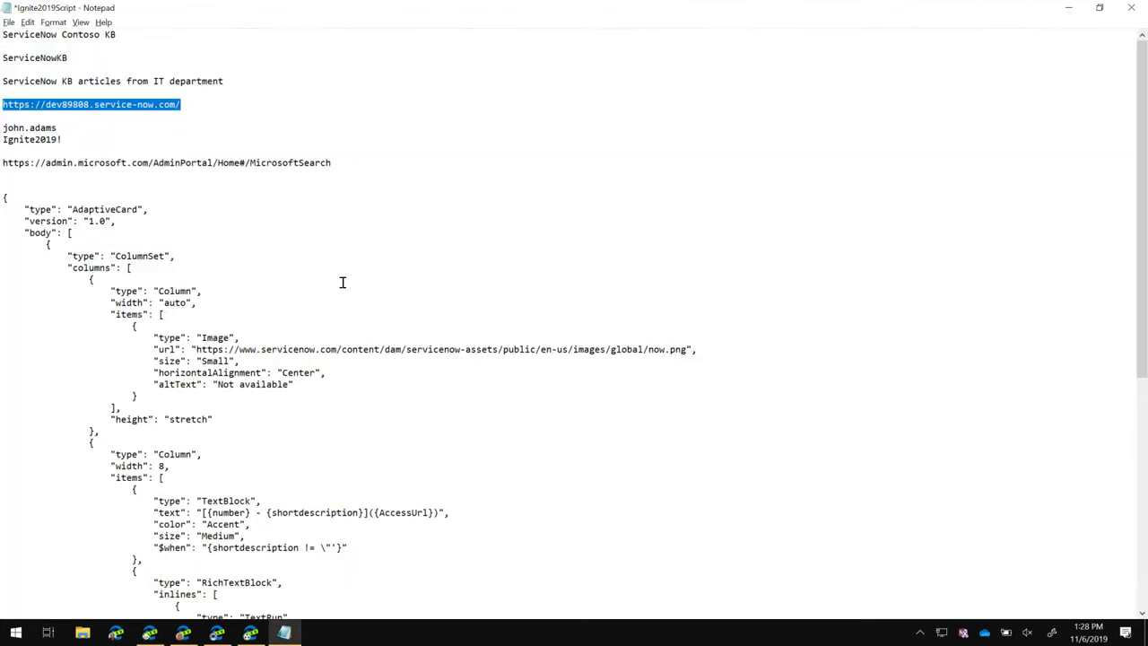
drag(190, 110, 3, 105)
key(ctrl+c)
key(alt+Tab)
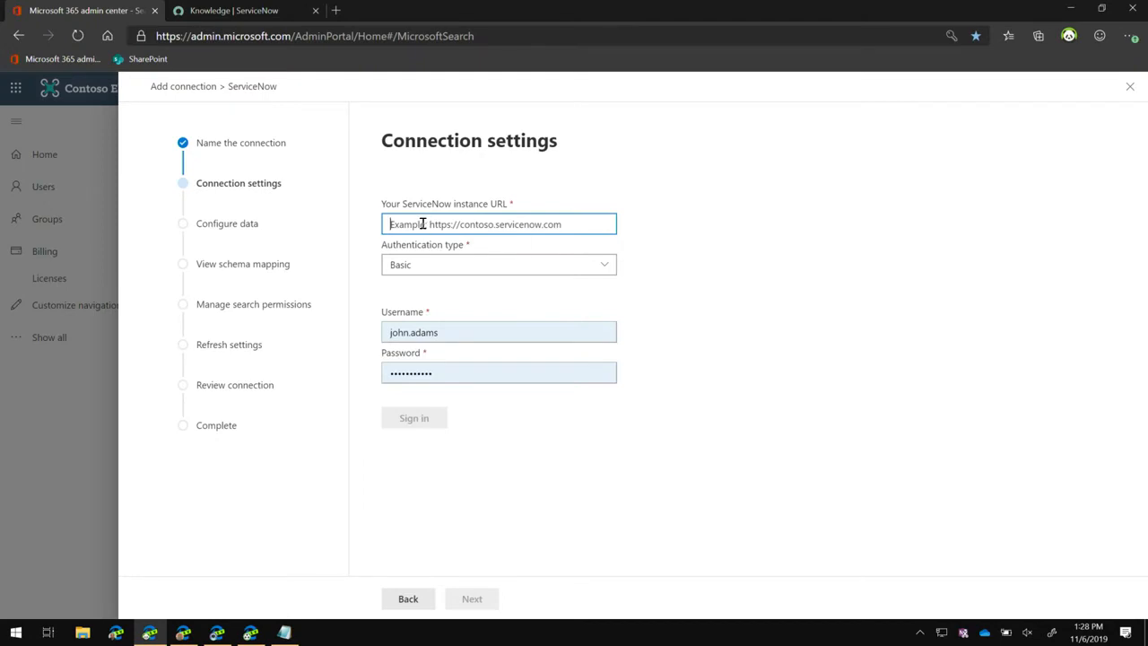
key(ctrl+v)
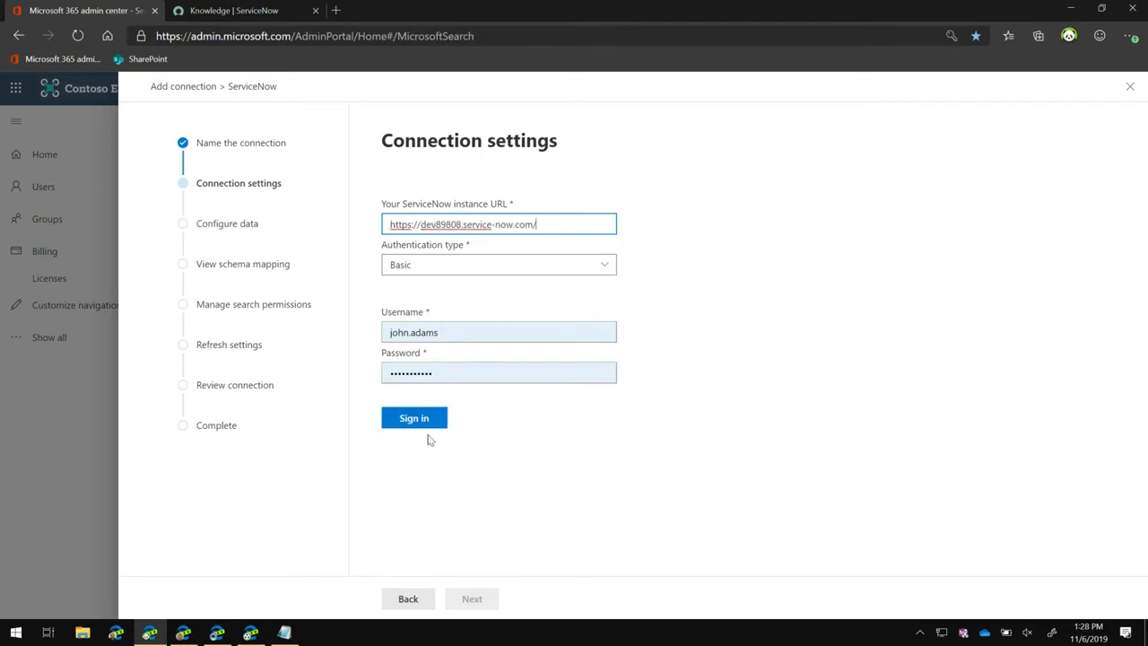
click(410, 419)
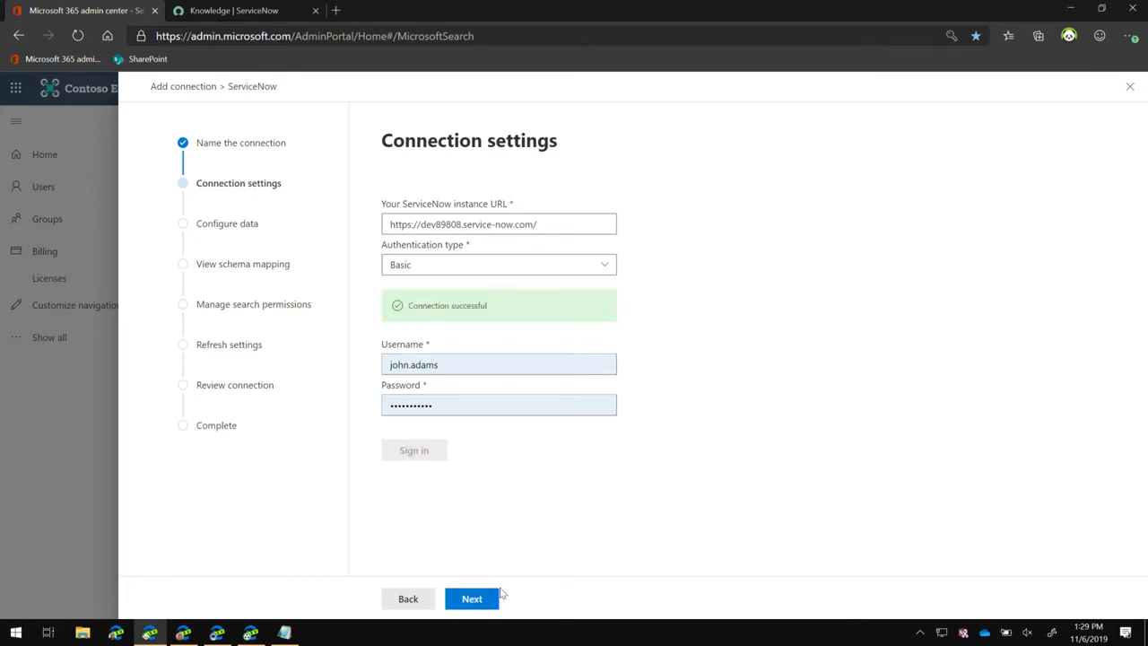
click(480, 601)
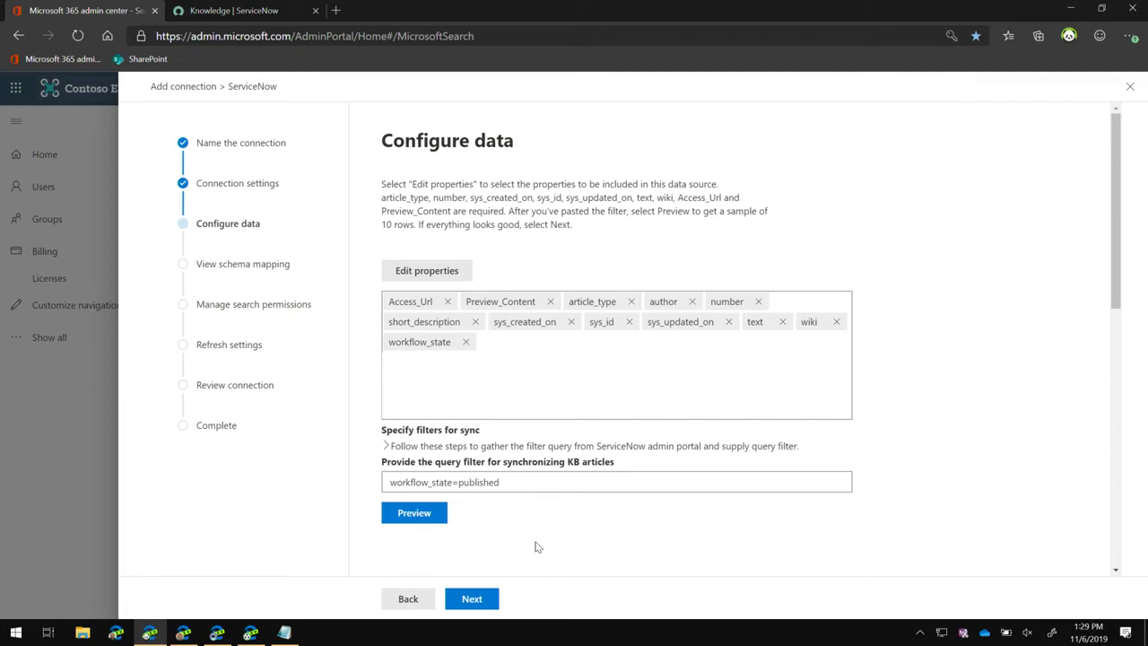
Remove workflow_state from the source properties included in the data source and apply the selection
click(428, 270)
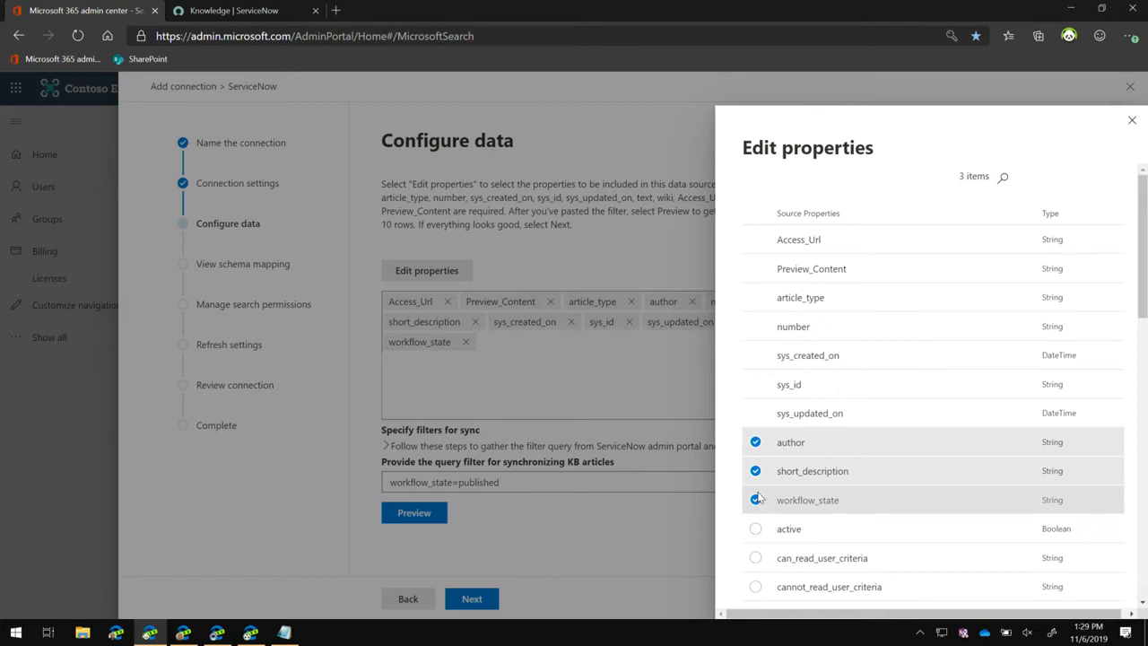
click(750, 505)
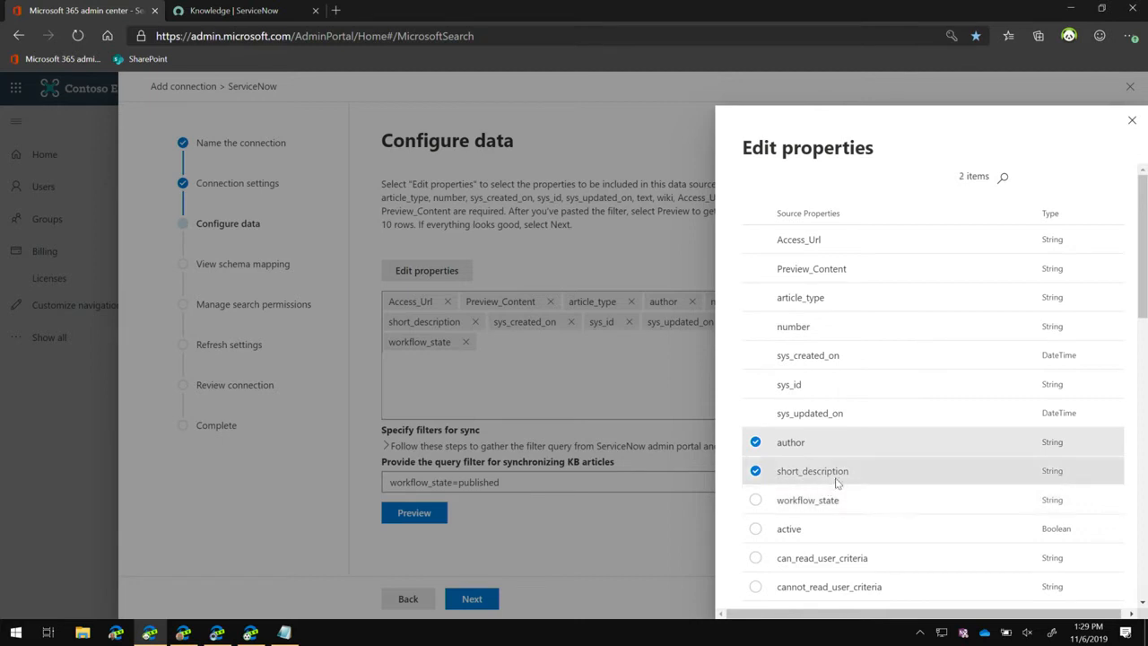
scroll(833, 474, down, 5)
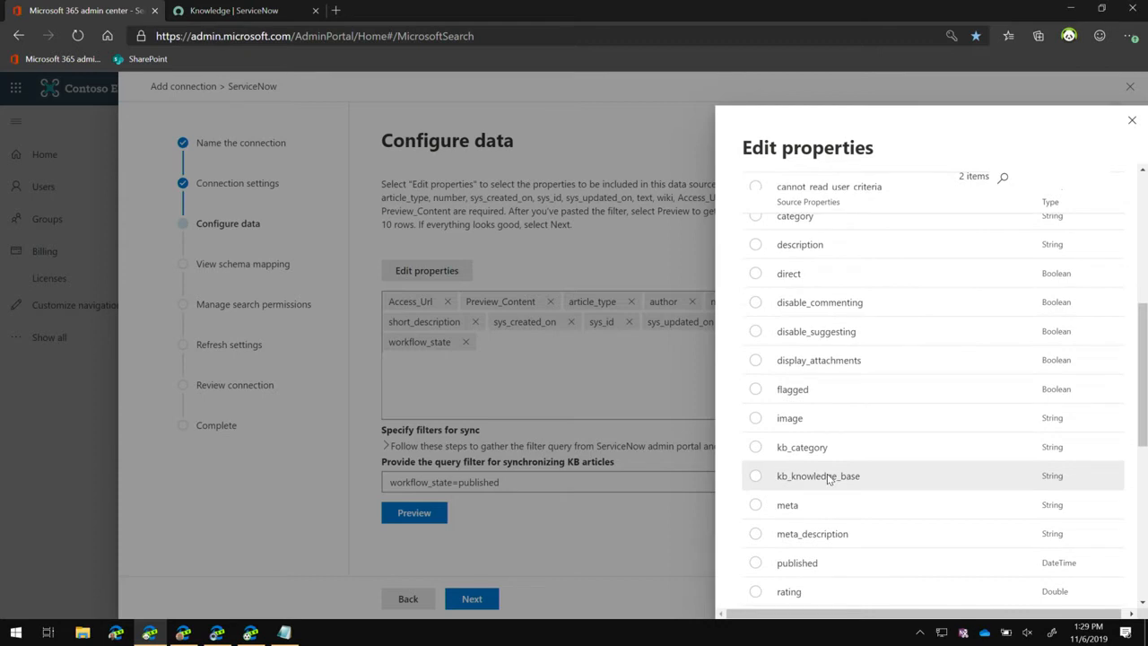
scroll(830, 478, down, 5)
click(795, 564)
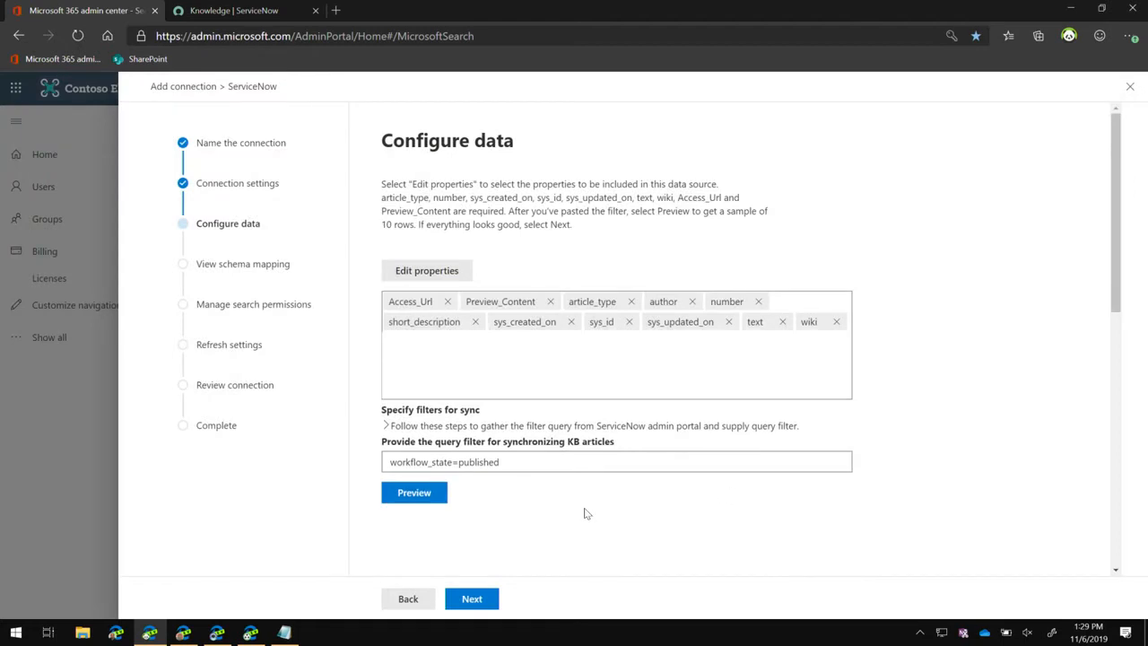
Examine the query filter for synchronizing KB articles, and switch to the ServiceNow Knowledge list to compare its filter
click(526, 459)
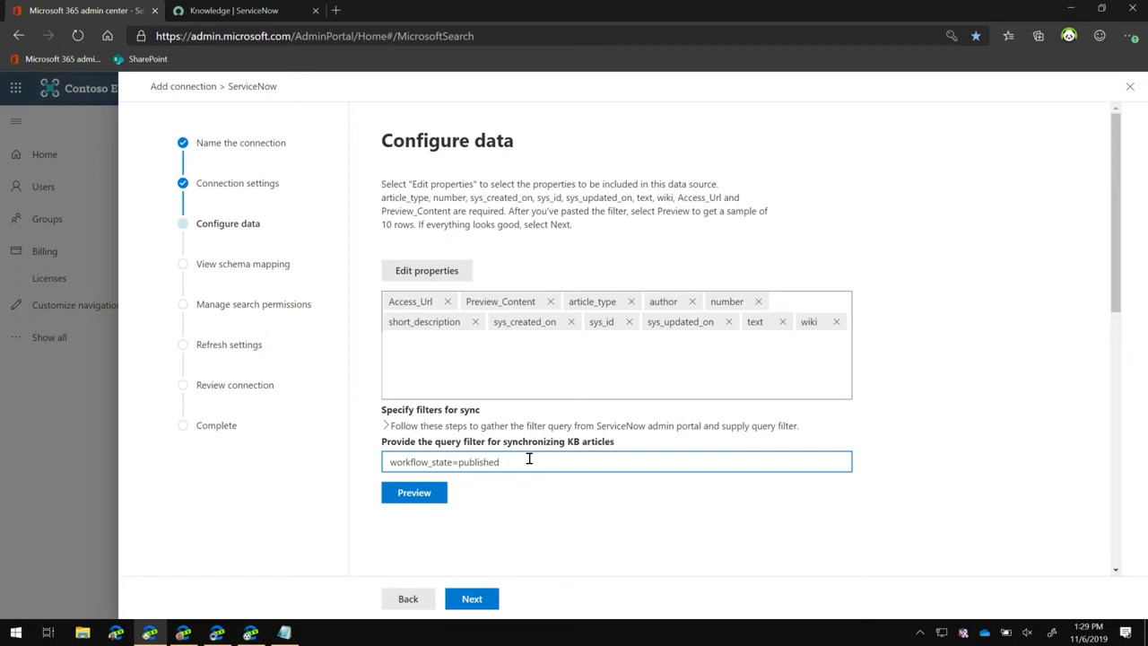
drag(504, 463, 365, 473)
click(592, 507)
click(525, 463)
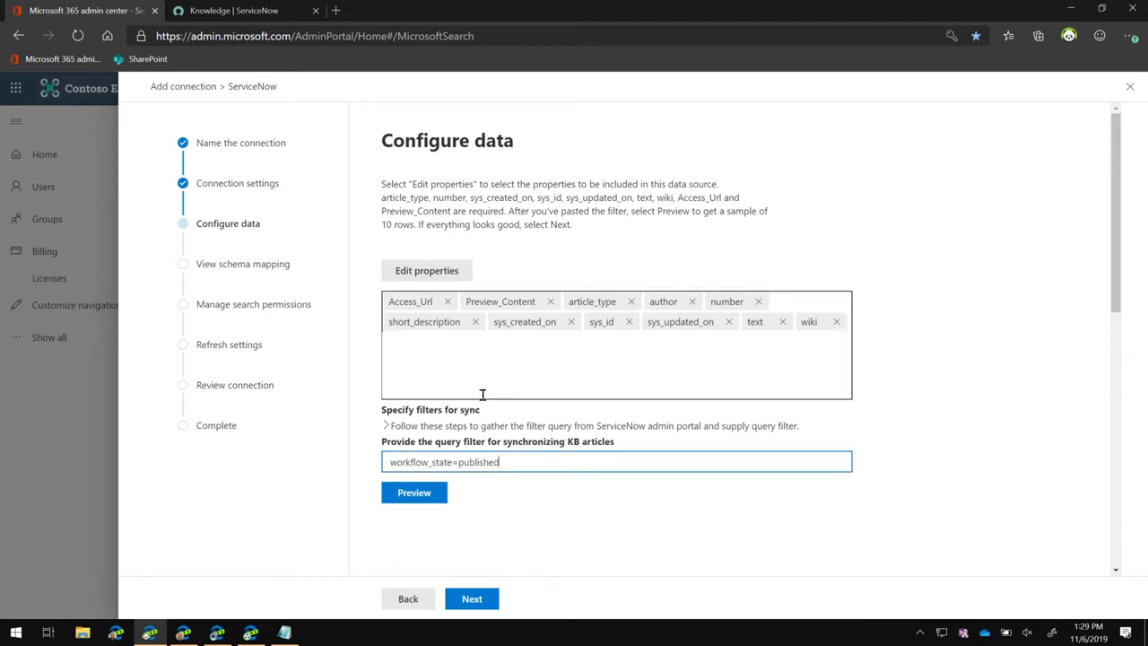
click(235, 10)
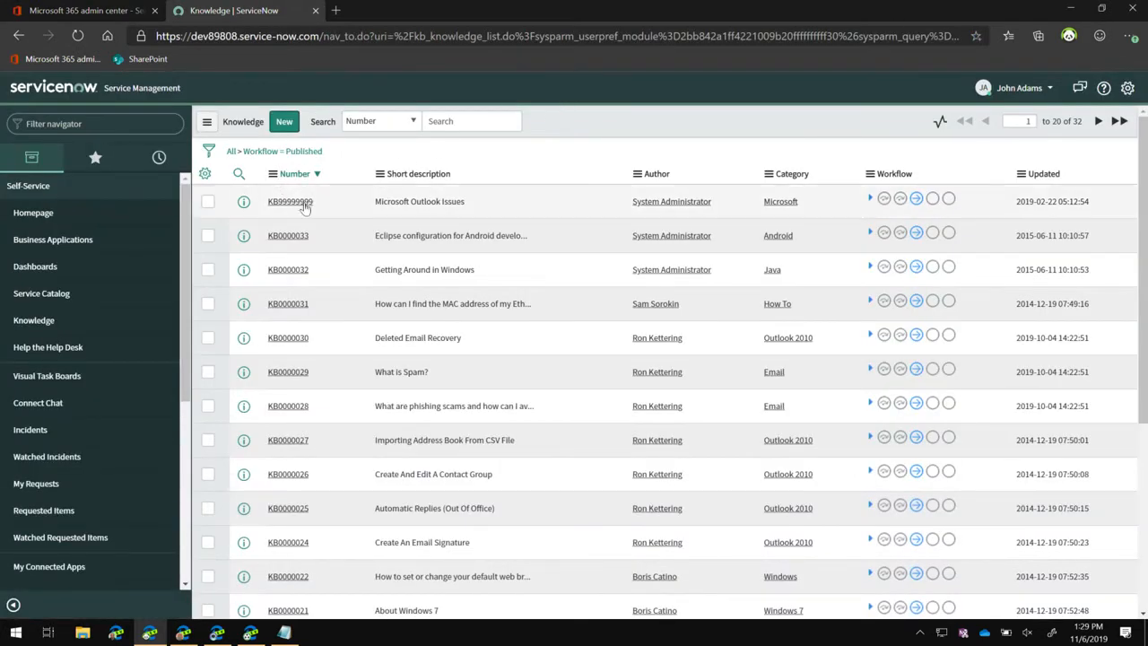
Look at the query copying option for the Workflow = Published filter in ServiceNow, and return to the connector's data configuration
click(90, 125)
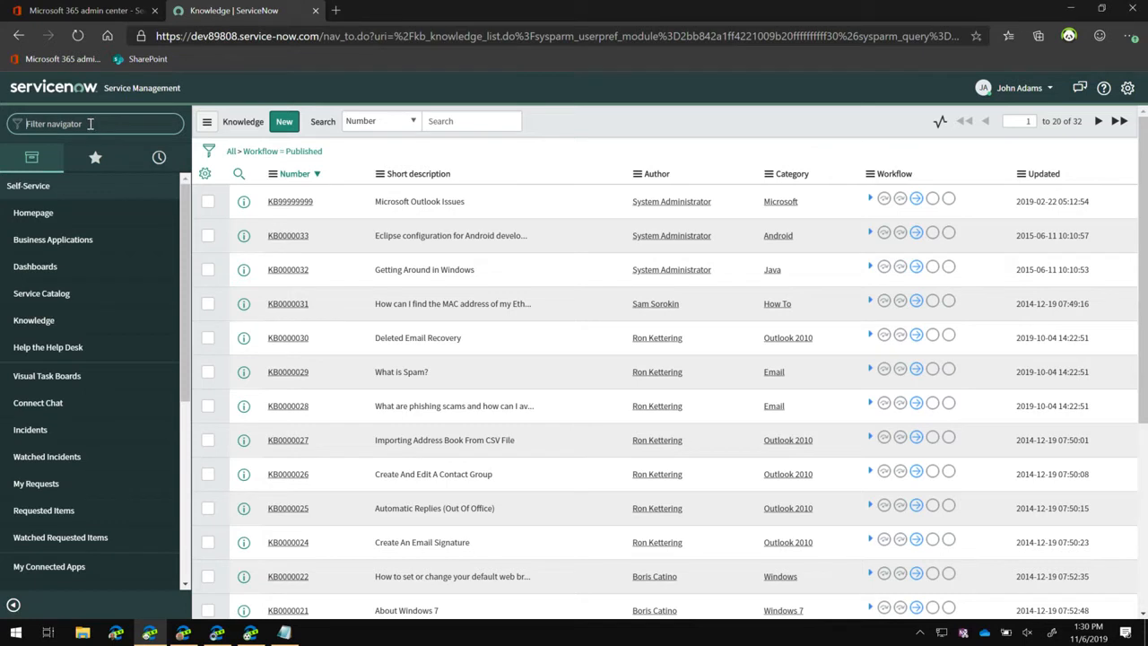
right_click(305, 155)
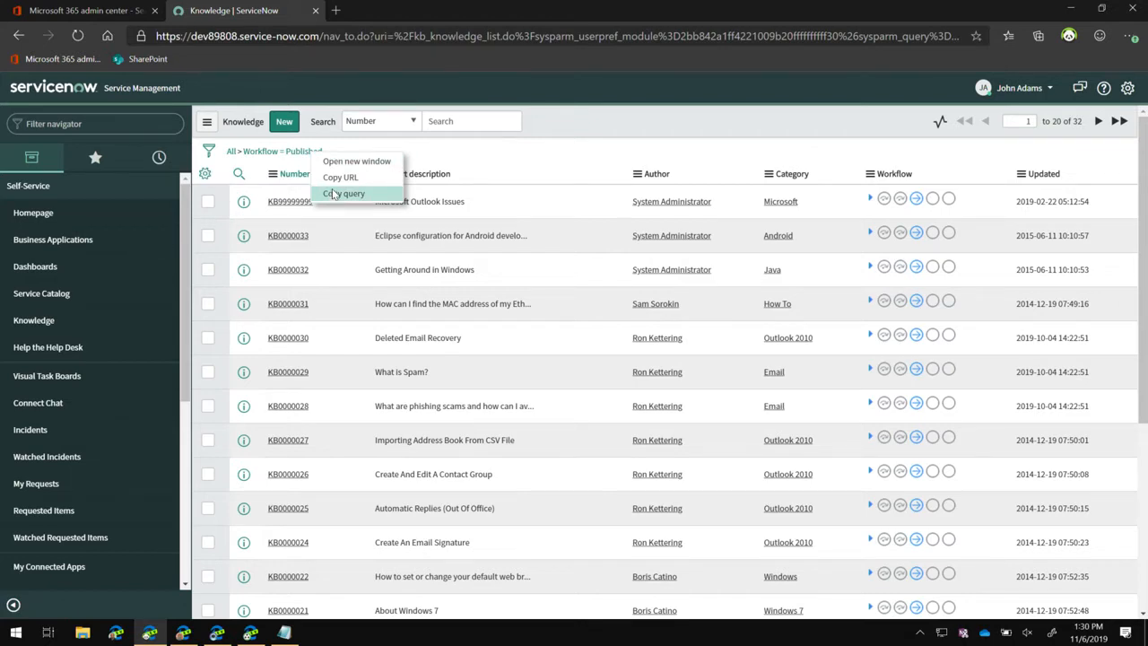
key(alt+Tab)
key(alt+Tab)
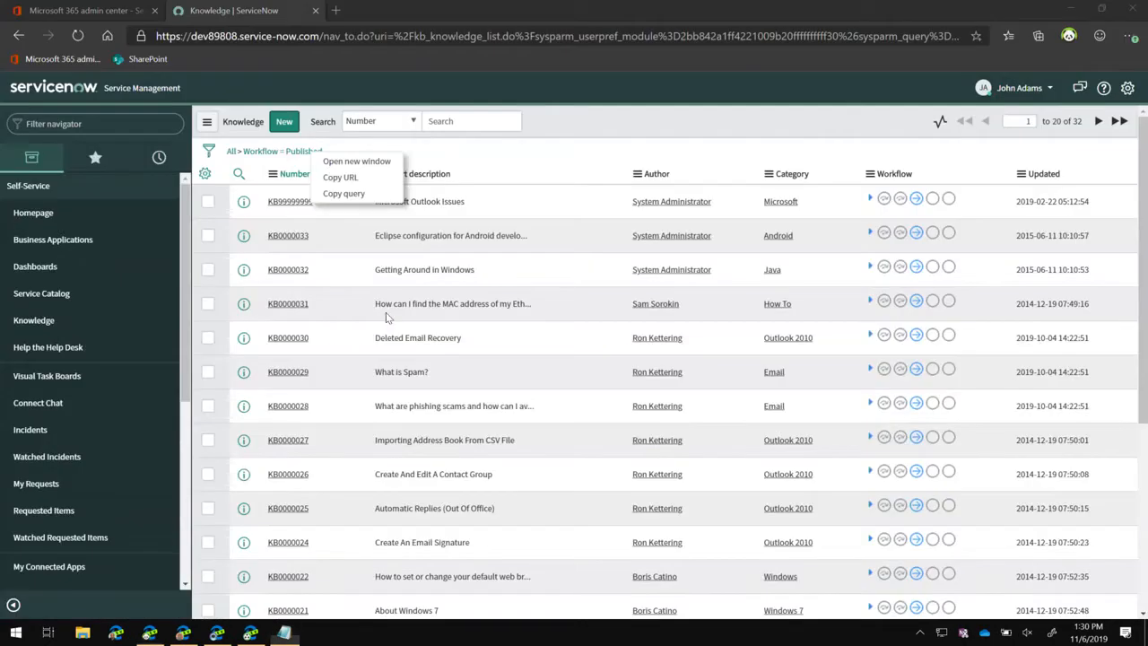
click(85, 10)
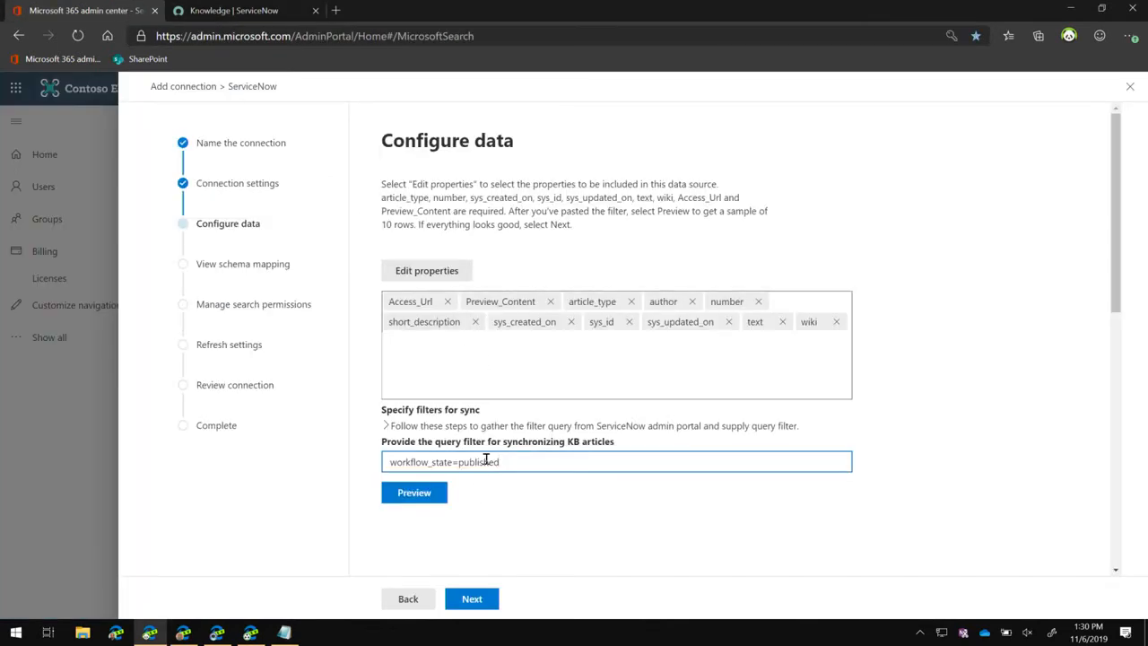
Preview the sample rows for the workflow_state=published filter and proceed to the schema mapping
click(404, 496)
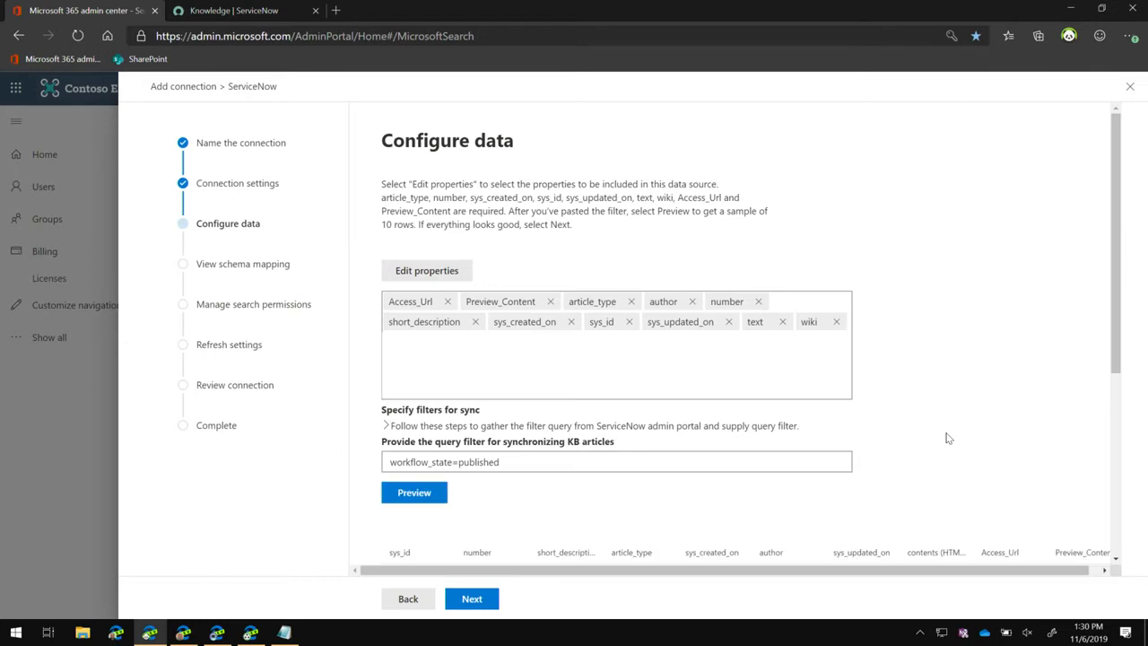
scroll(947, 437, down, 4)
click(462, 597)
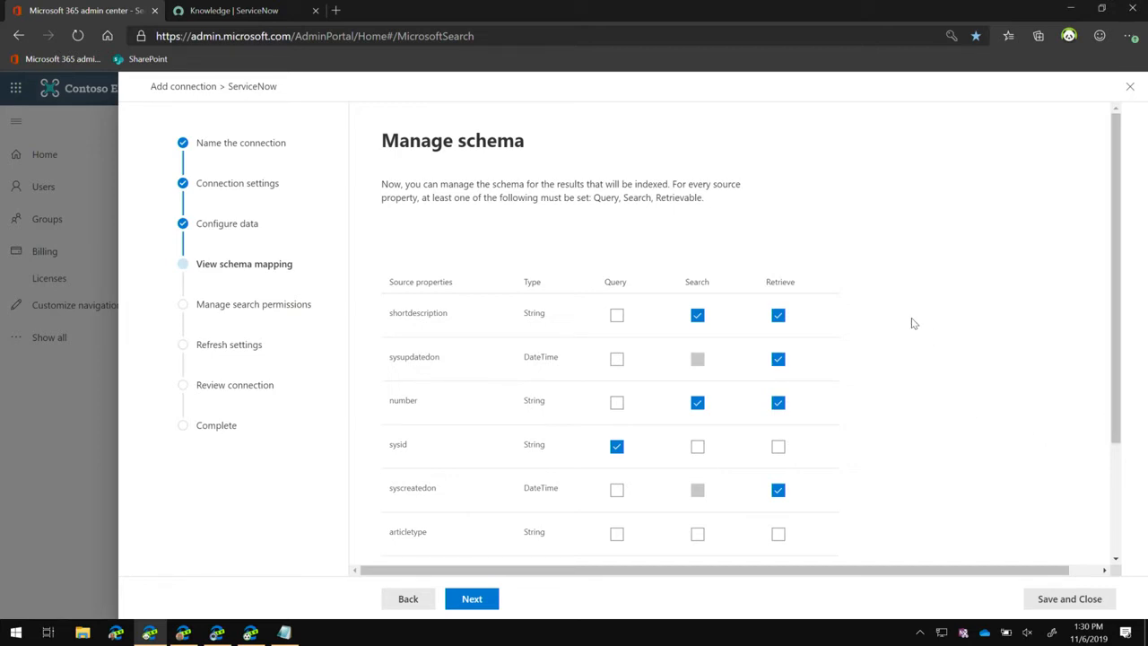
Review the Query, Search and Retrieve settings of all source properties and accept the schema as it is
scroll(969, 310, down, 1)
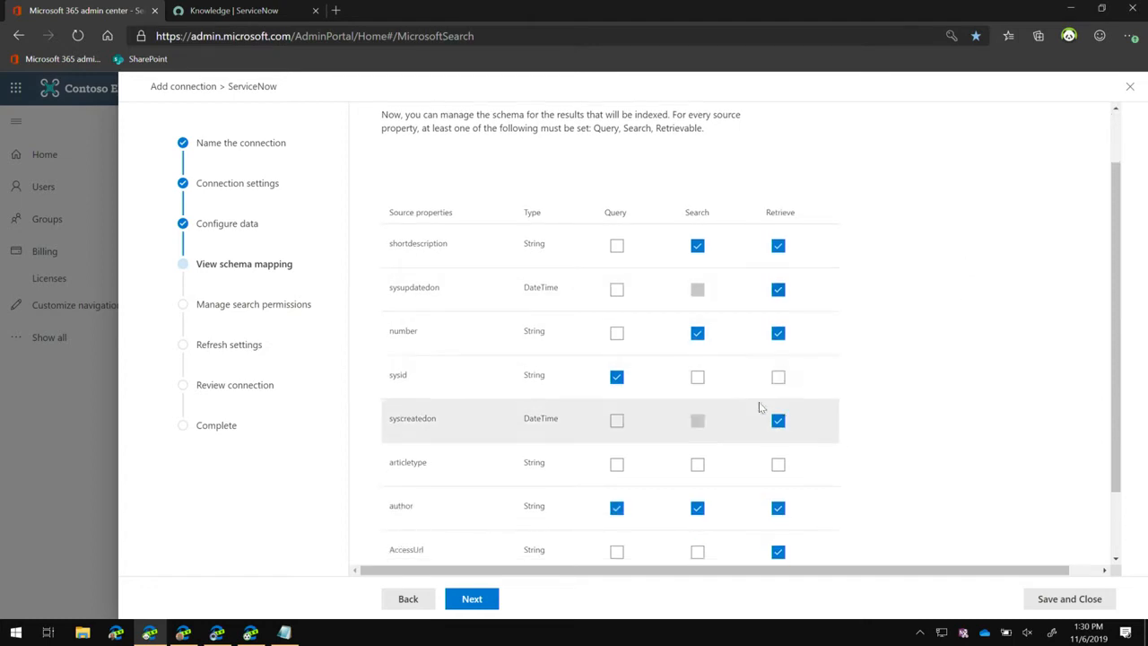
scroll(835, 389, down, 1)
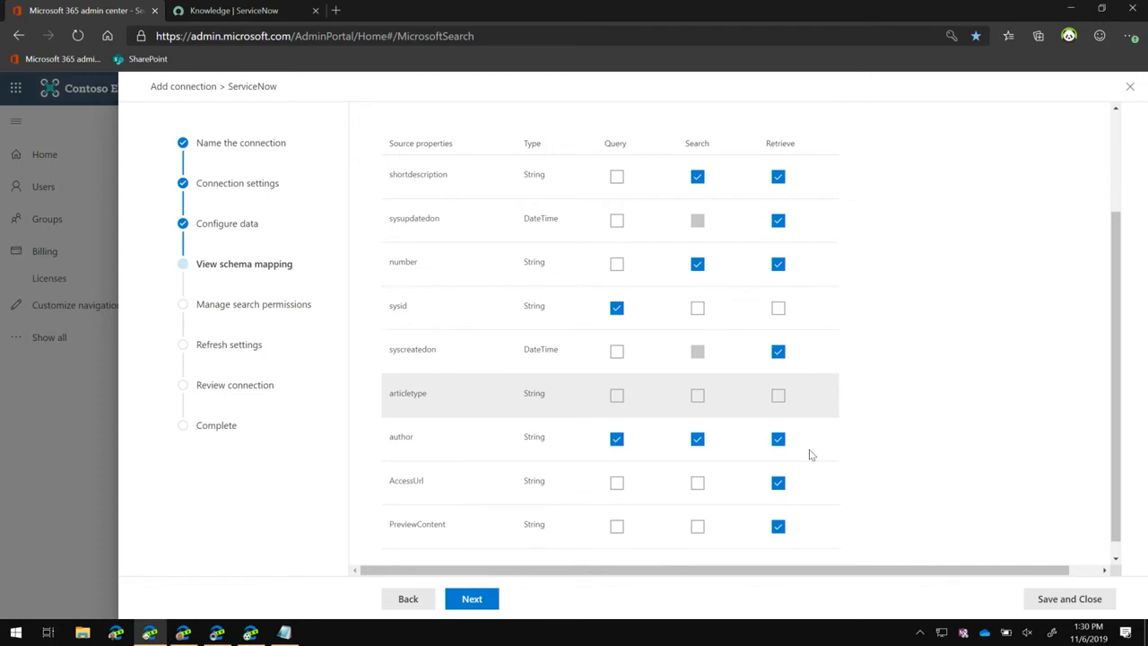
click(482, 602)
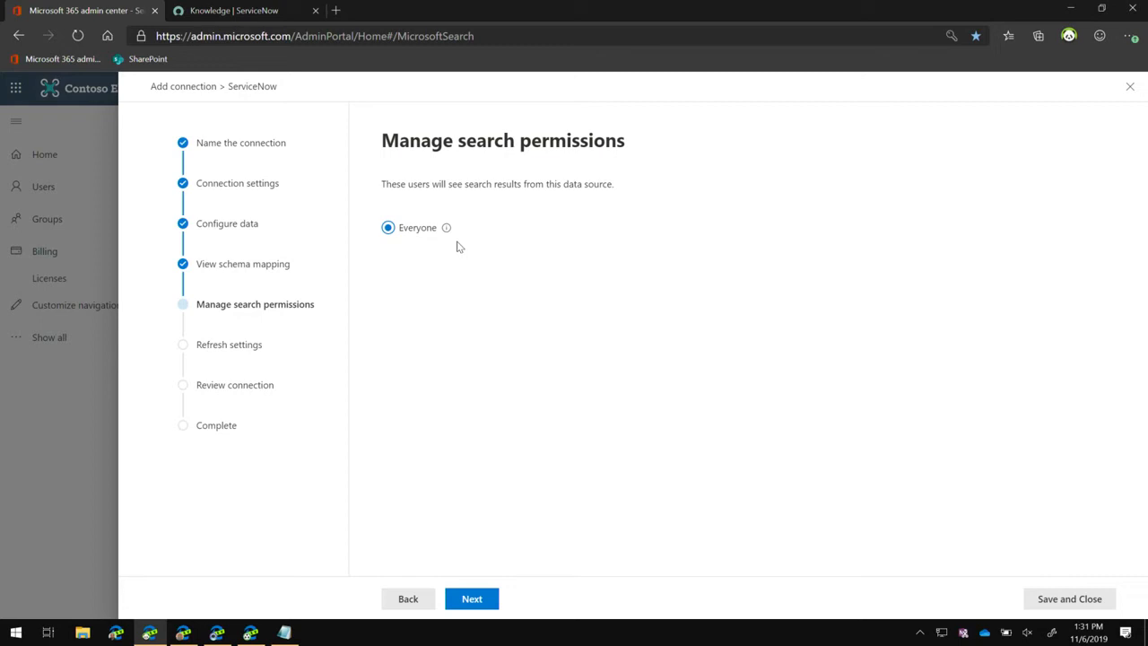
Accept search permissions for Everyone and crawl intervals of 4 hours incremental and 1 day full, and finish adding the connection
click(478, 604)
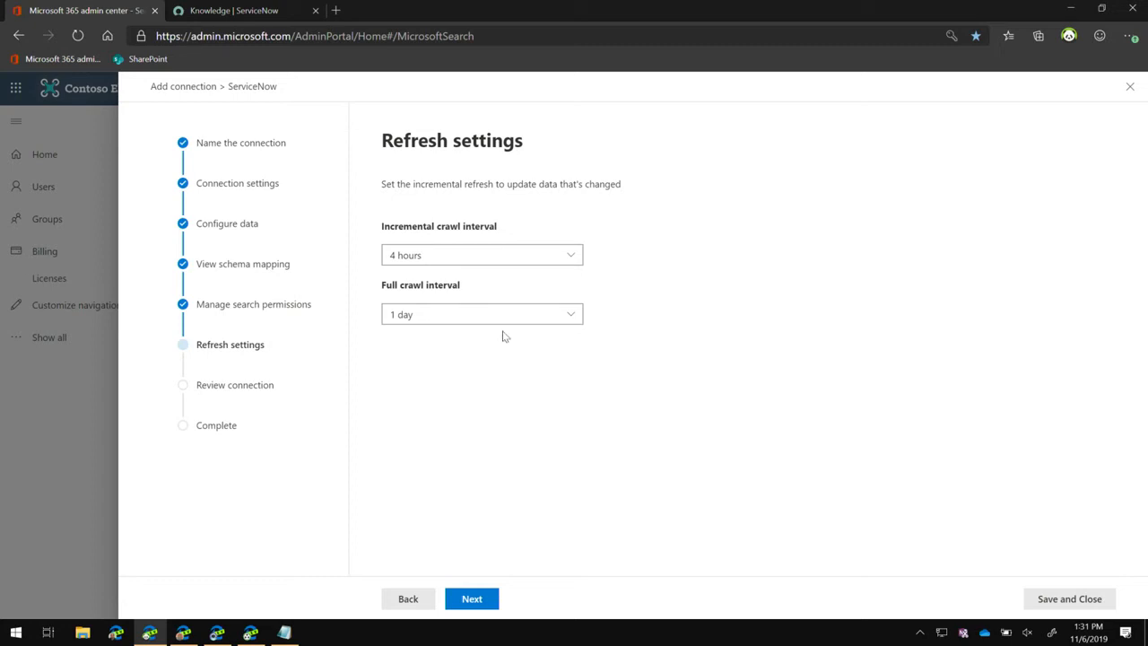
click(472, 599)
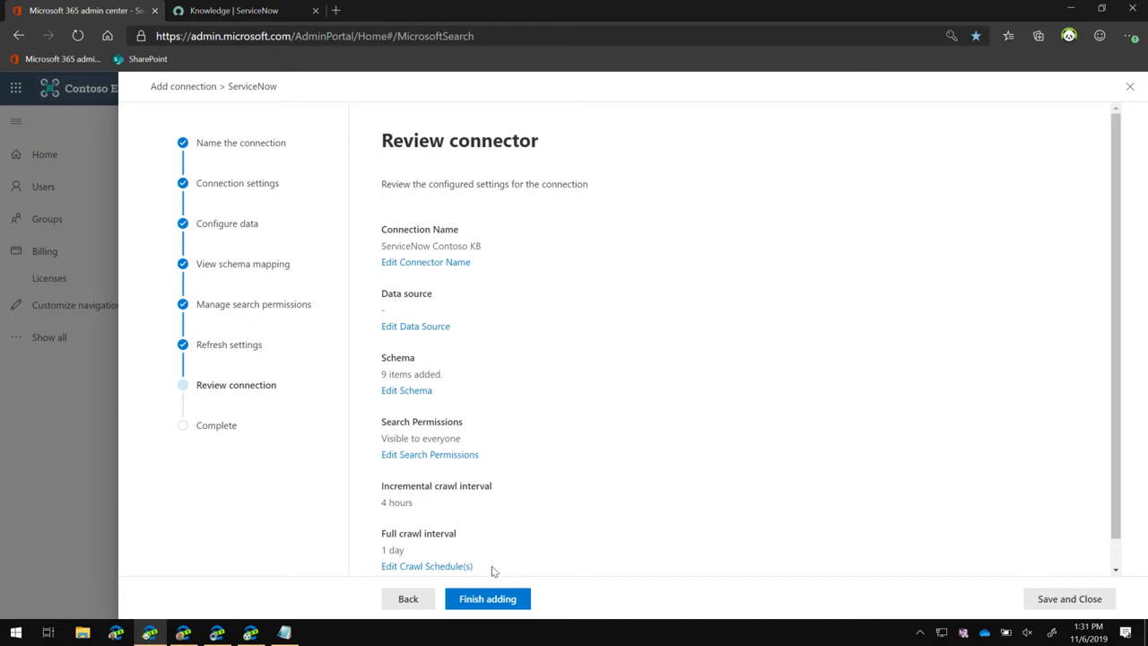
click(499, 607)
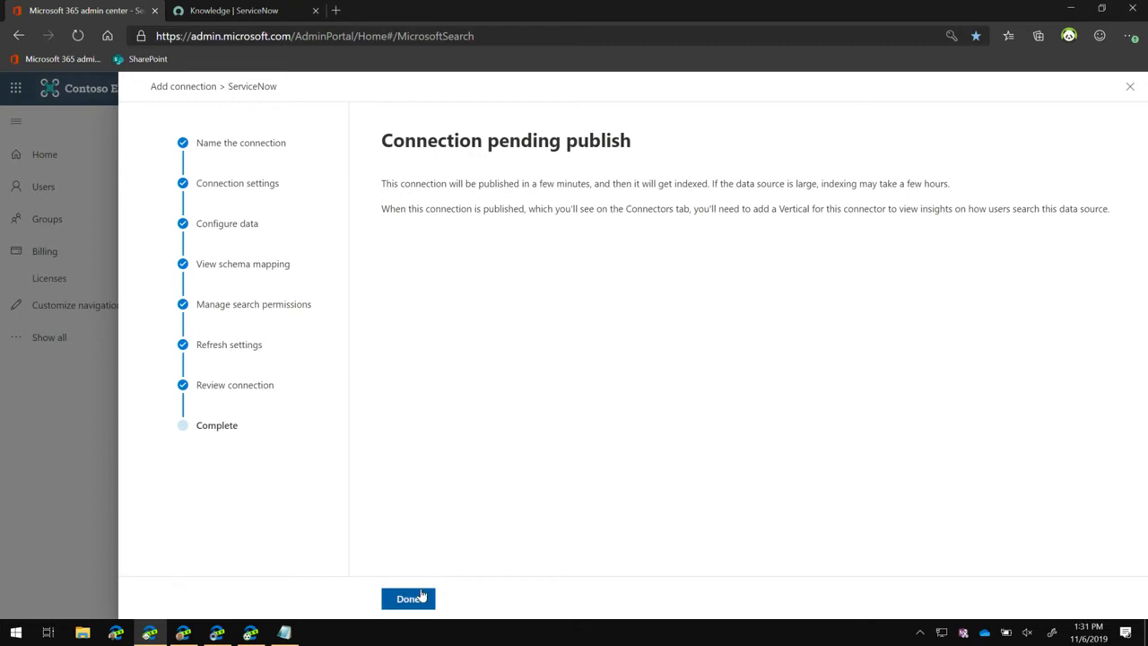
click(420, 597)
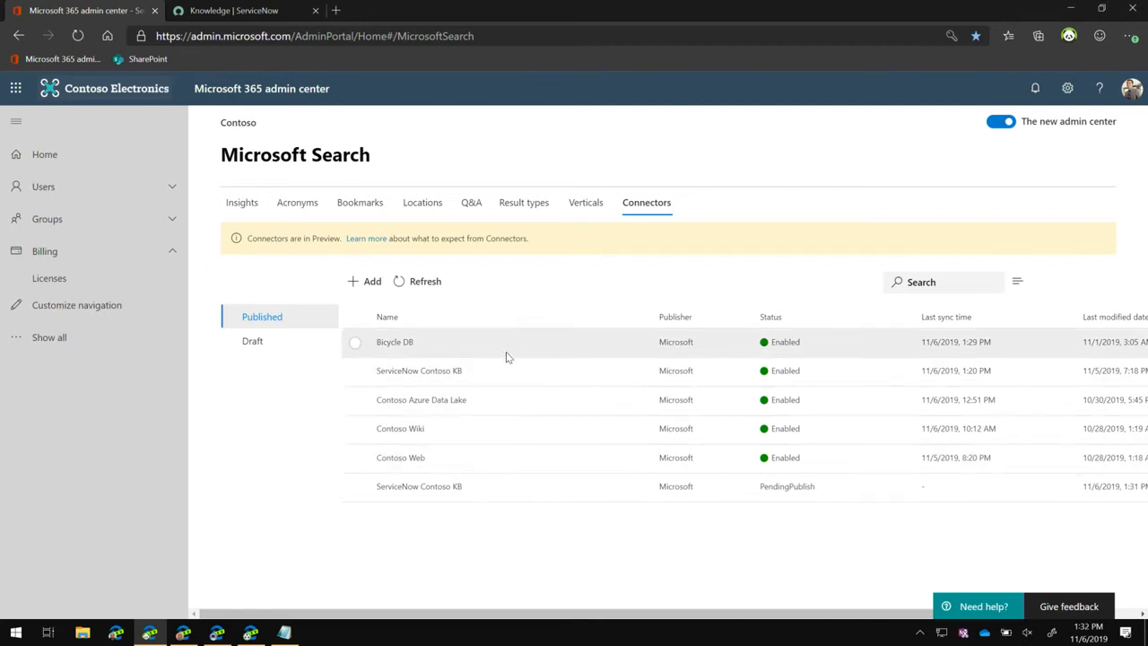
Open the details of the enabled ServiceNow Contoso KB connector and close them again
click(475, 373)
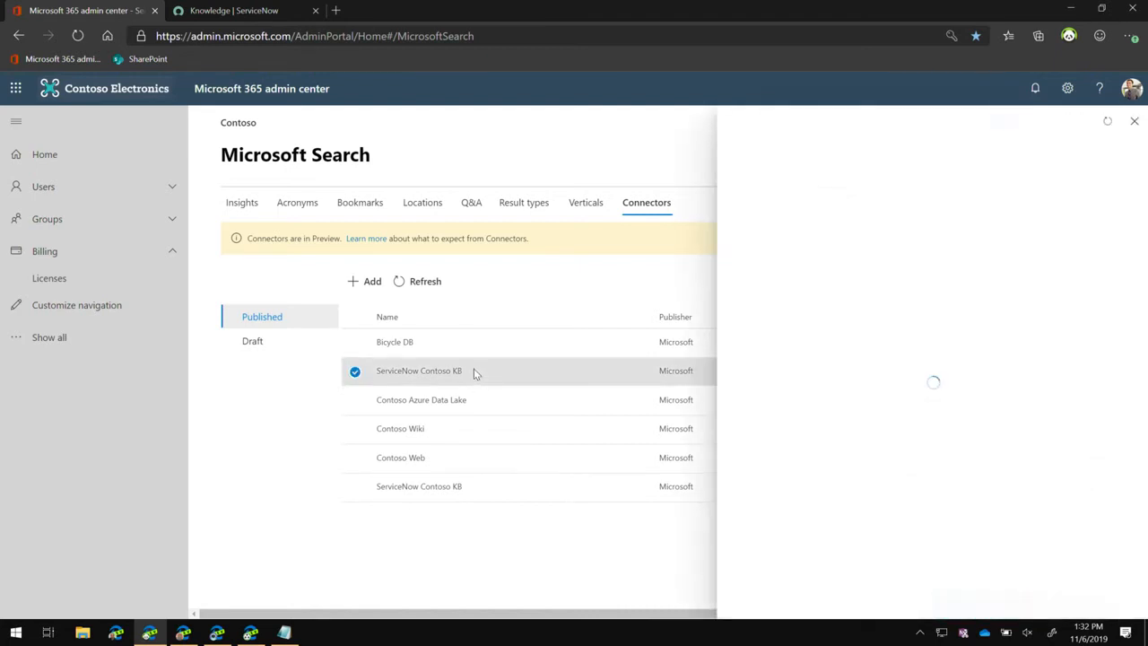
click(1134, 122)
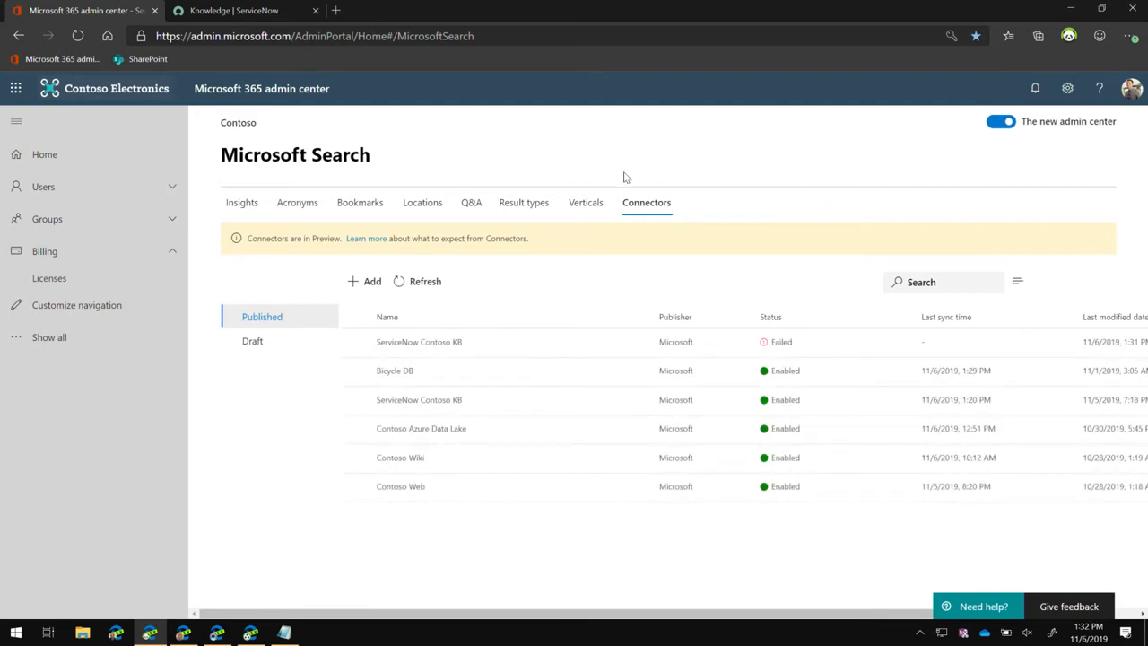
Start a new search vertical named ServiceNow2 and continue to its content source
click(586, 205)
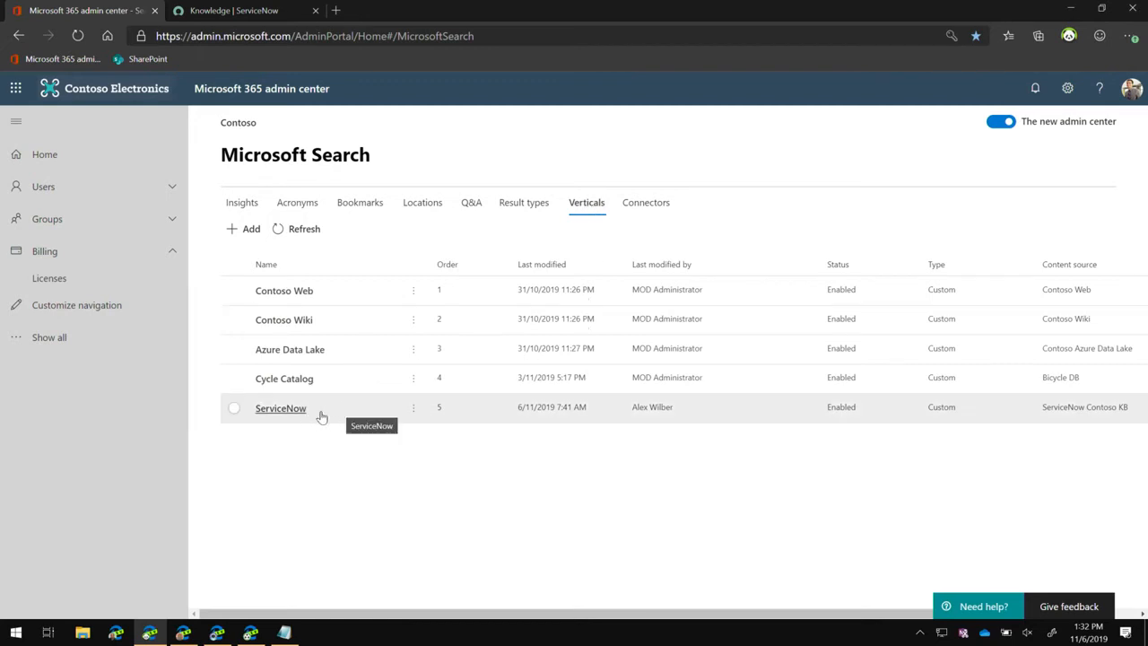
click(241, 231)
click(583, 244)
text(Se)
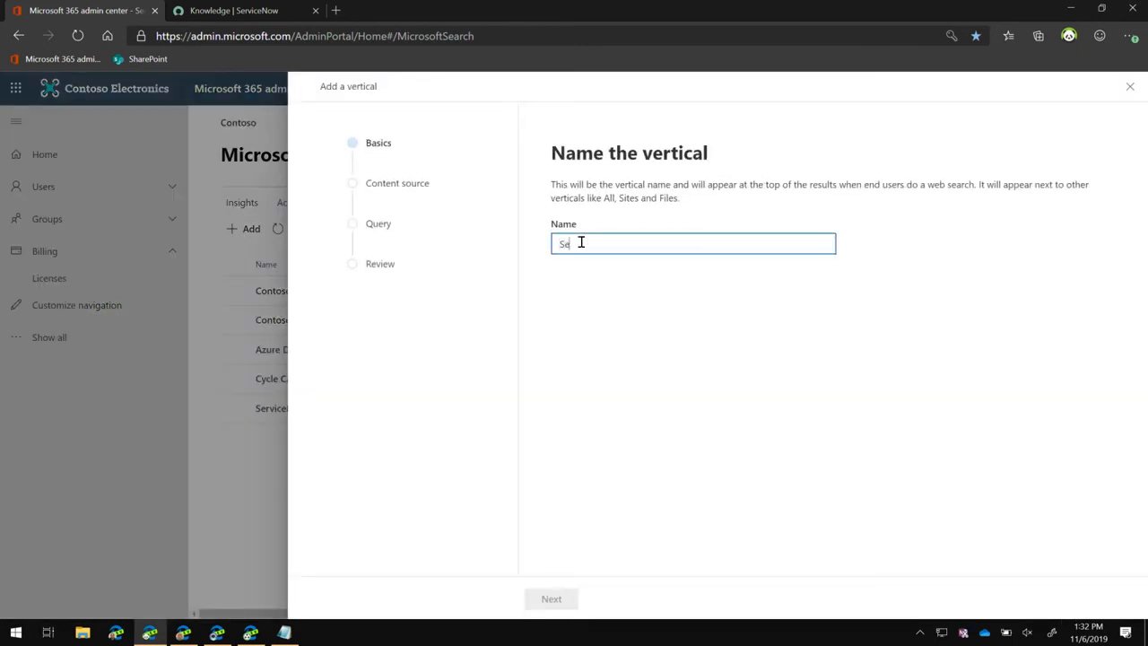
text(rviceNo)
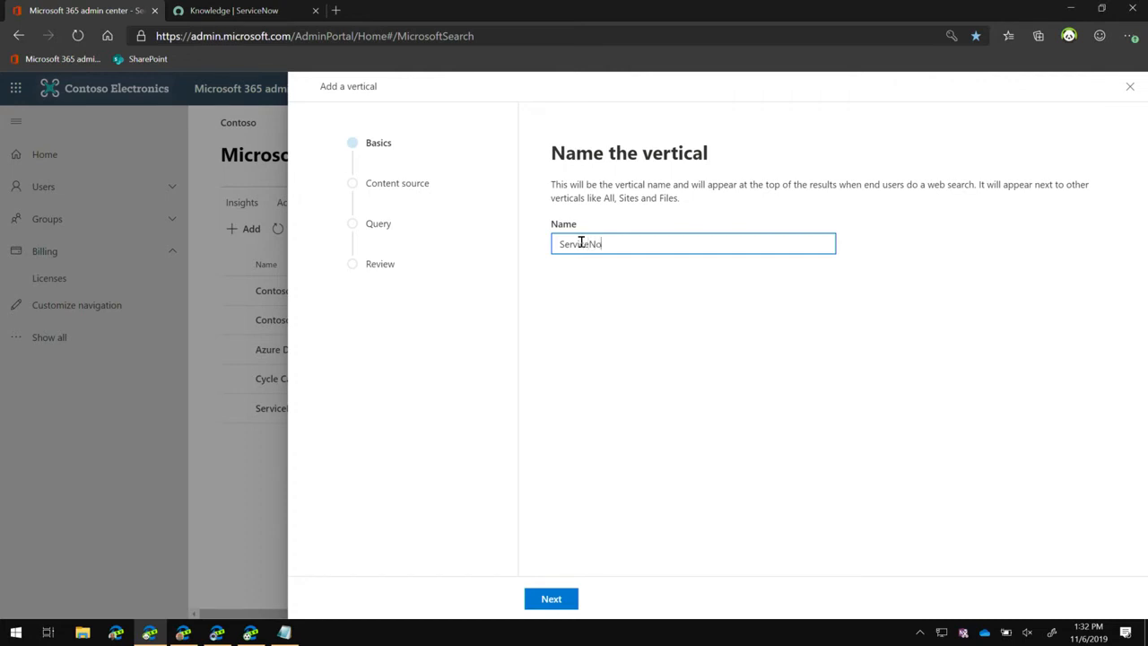
text(w2)
click(549, 599)
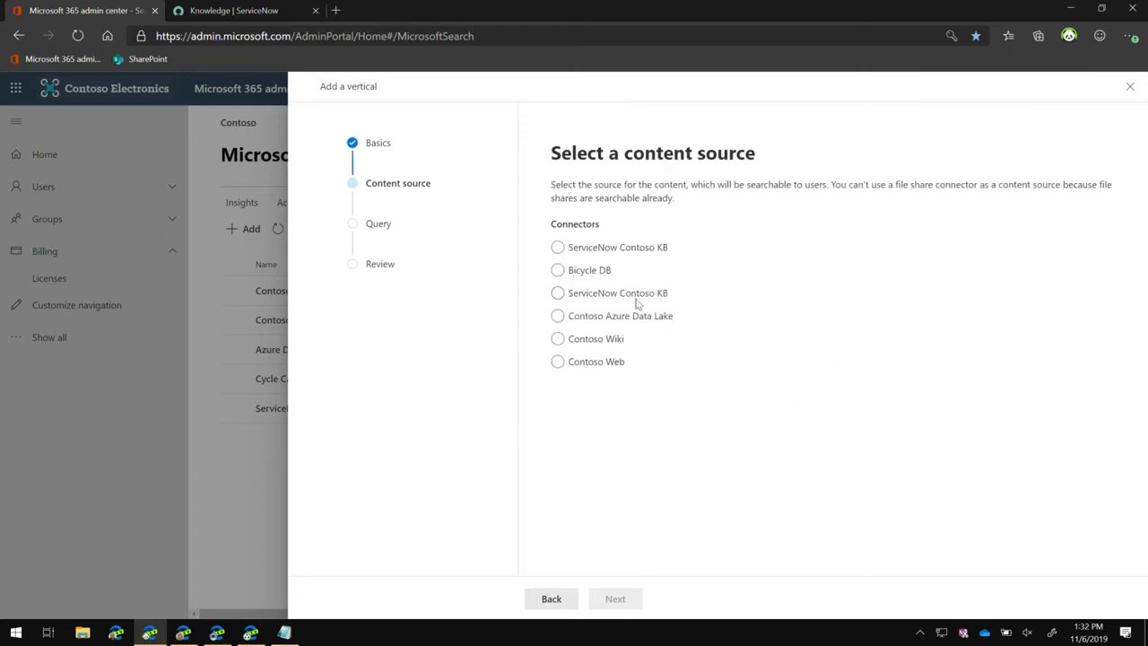
Choose the second ServiceNow Contoso KB connector as the vertical's content source and leave the optional KQL query empty
click(557, 295)
click(617, 598)
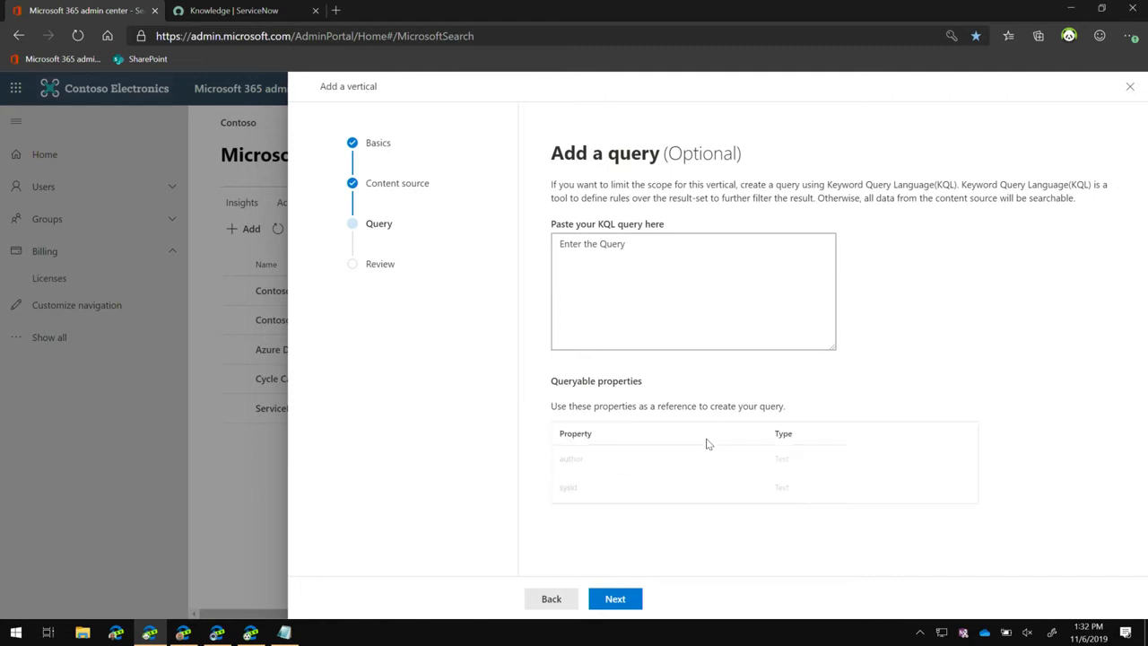
click(615, 603)
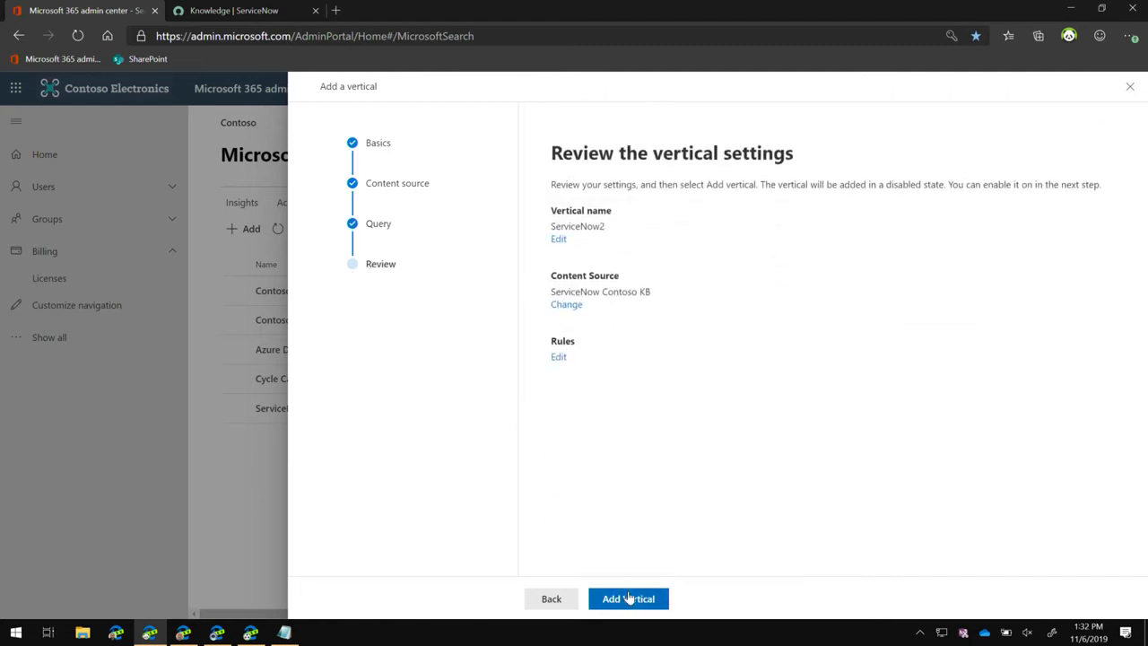
Add the ServiceNow2 vertical and enable it for users
click(630, 595)
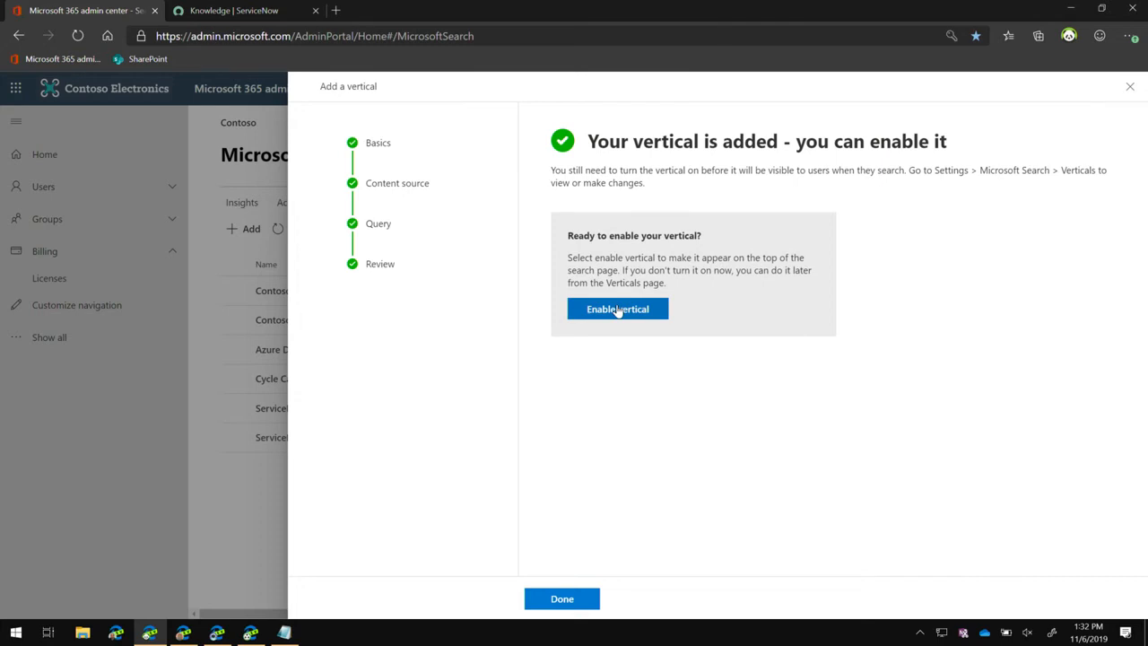
click(618, 310)
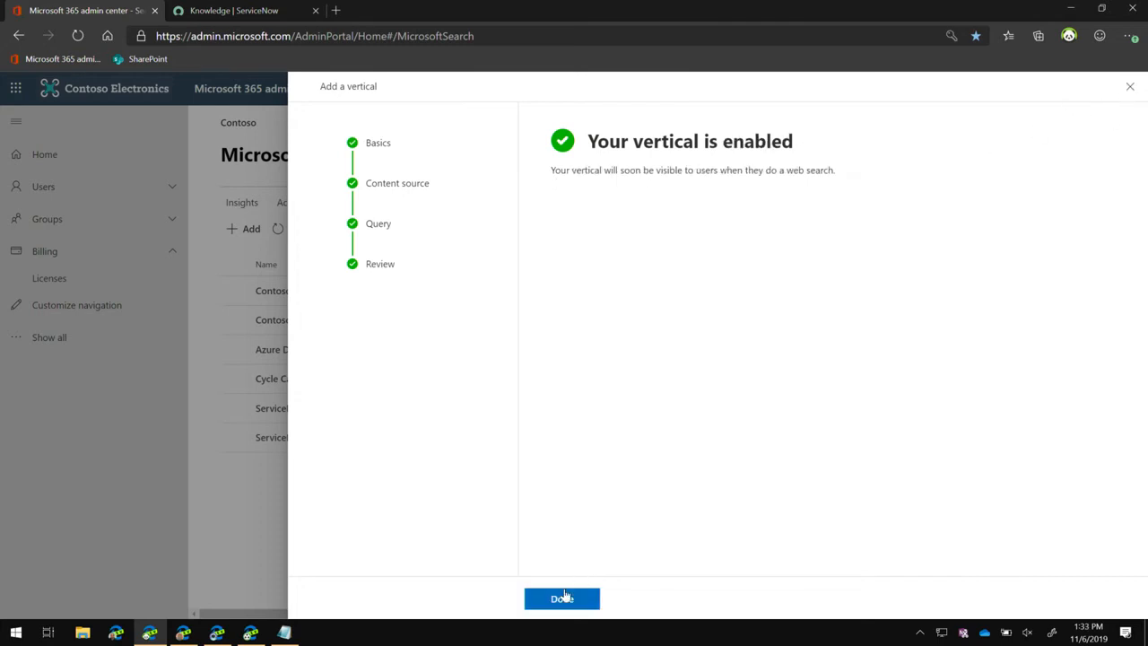
click(563, 598)
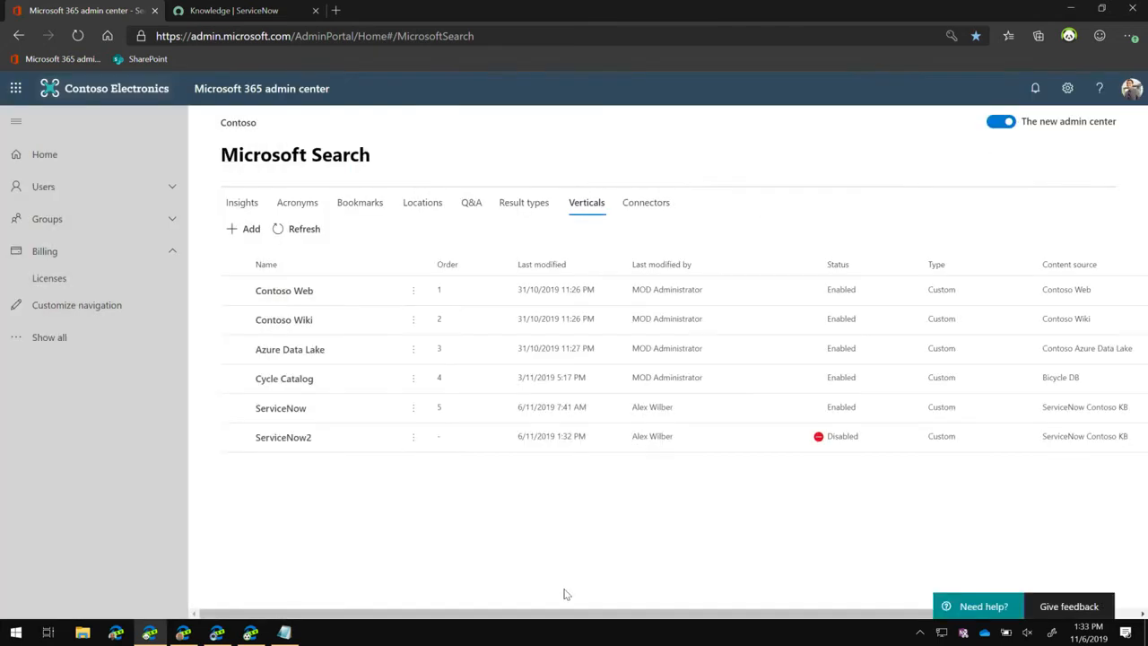
Start a new result type named SnowRT and continue to its content source
click(513, 205)
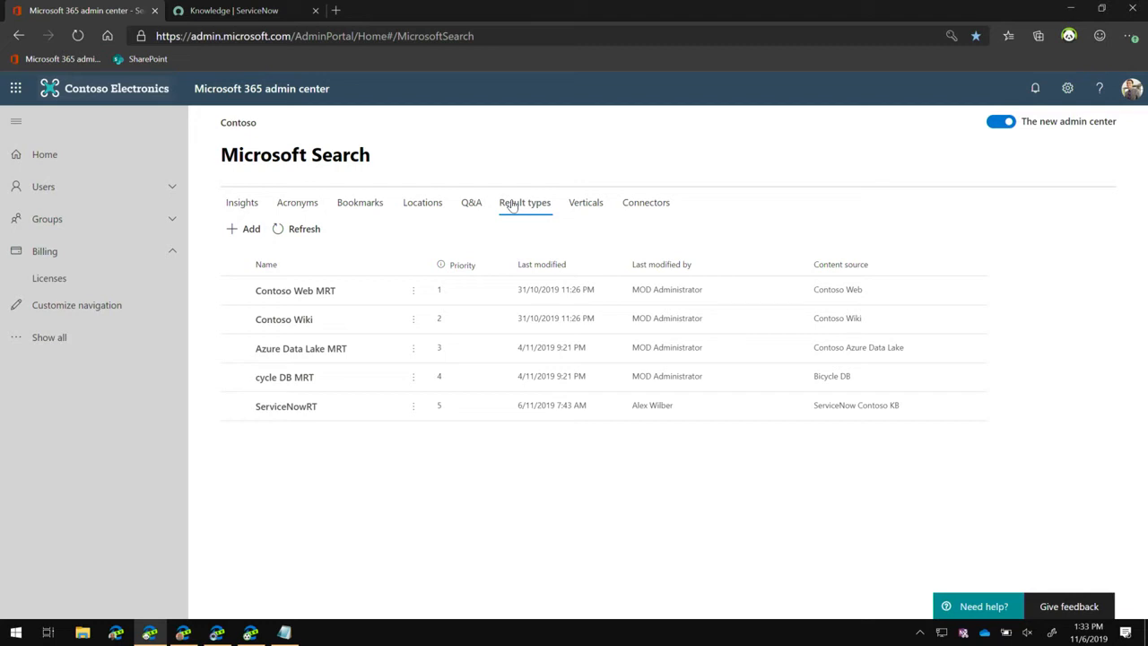
click(242, 229)
click(557, 231)
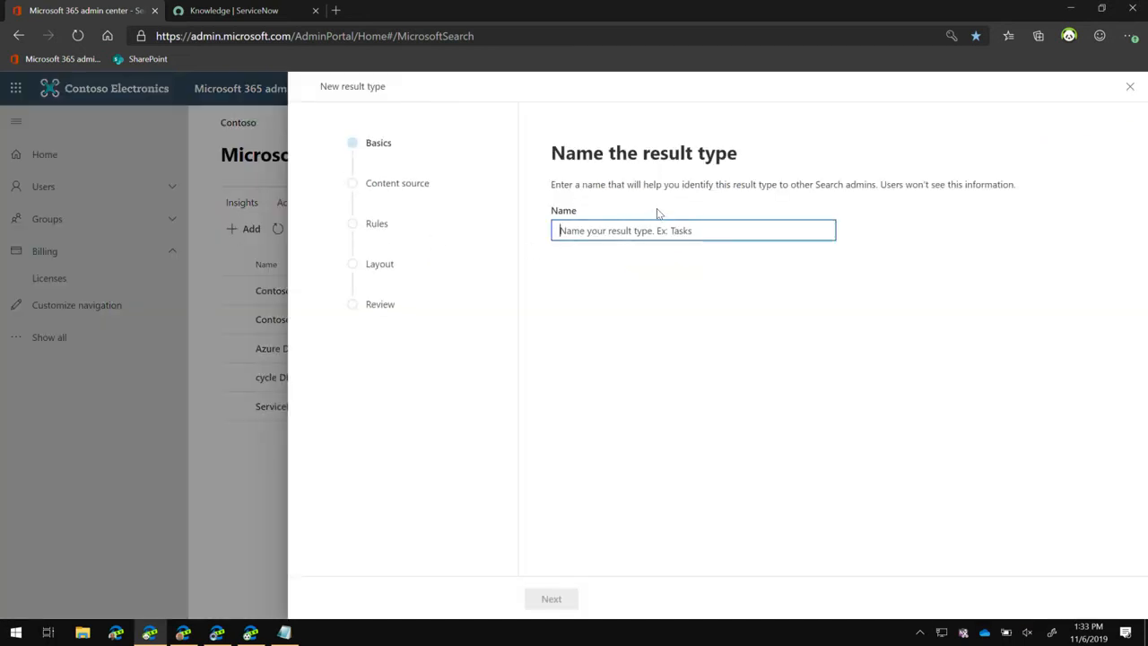
text(Snowe)
key(BackSpace)
text(RT)
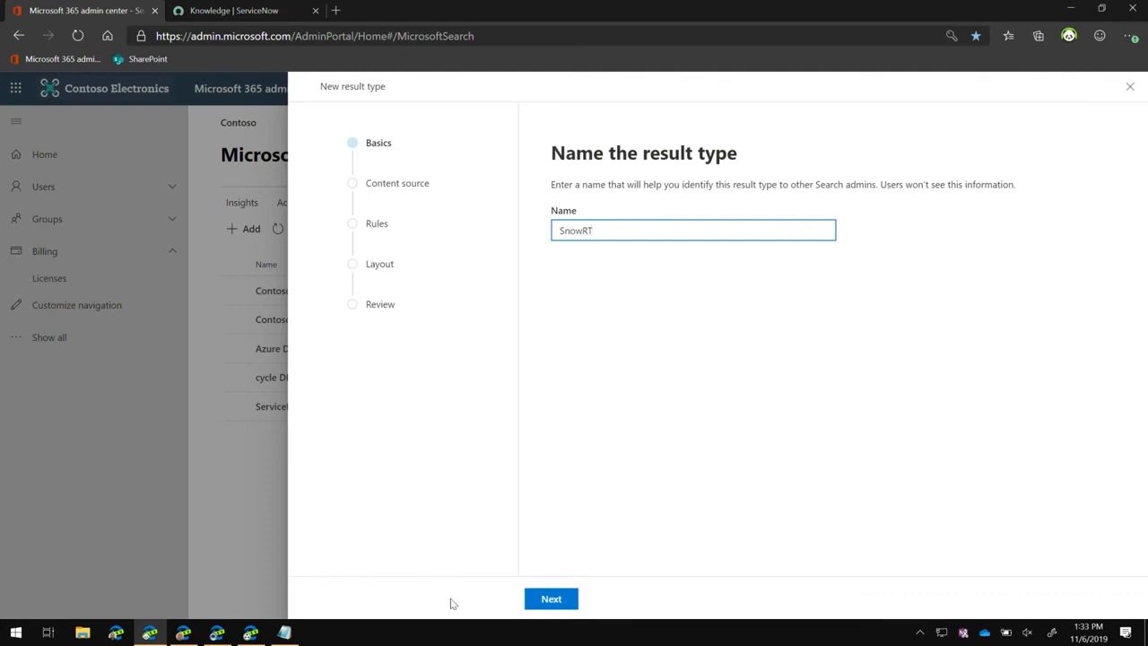
click(552, 598)
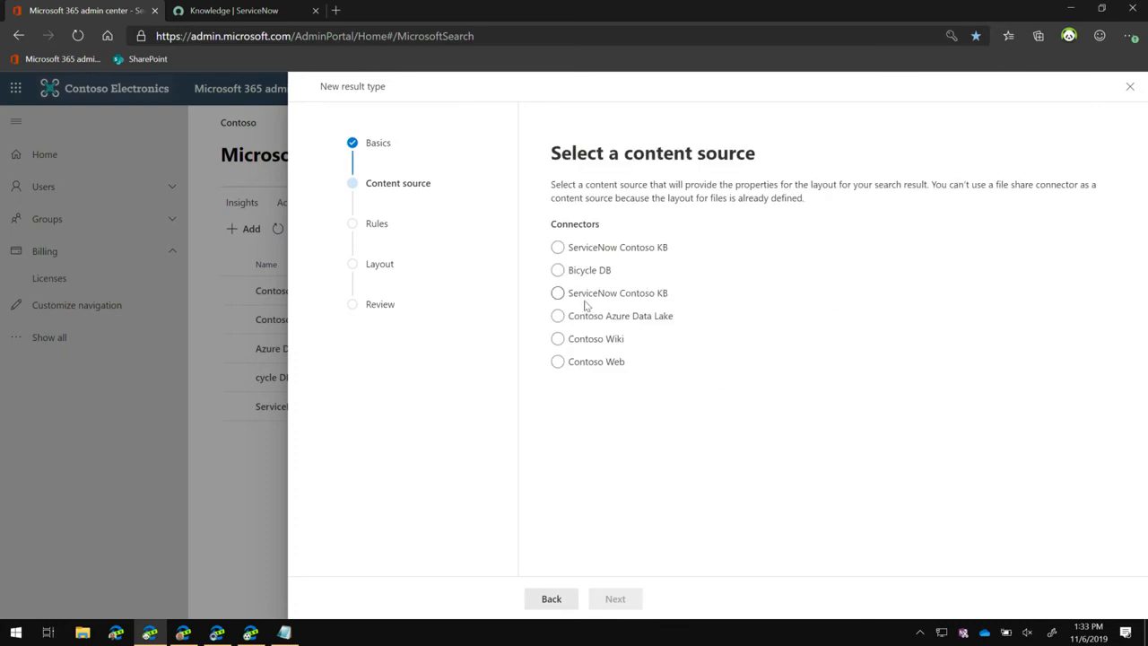
Choose the second ServiceNow Contoso KB connector as the result type's content source and skip the optional rules
click(558, 294)
click(633, 600)
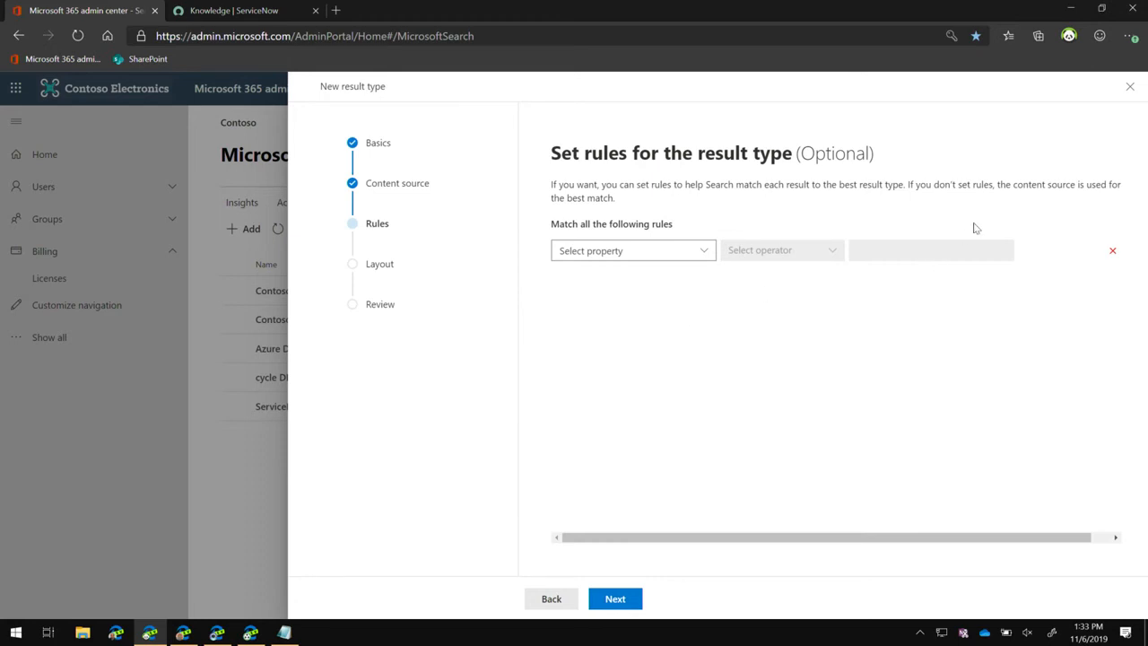
click(615, 599)
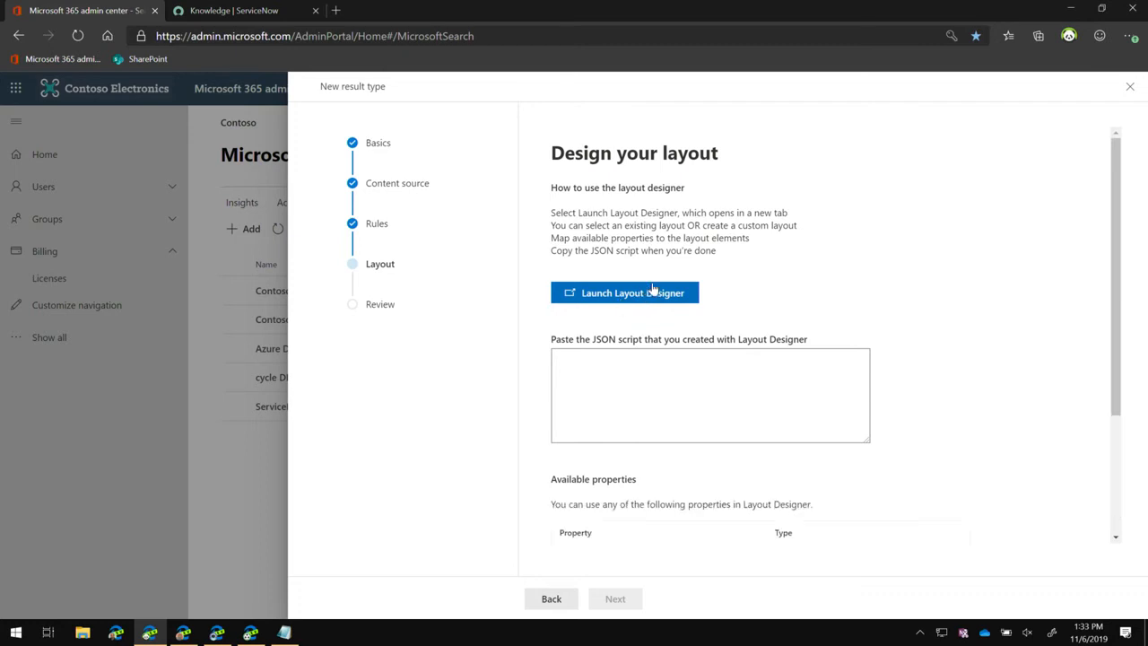
Launch the Layout Designer and start a layout from the design for results without image preview
click(647, 296)
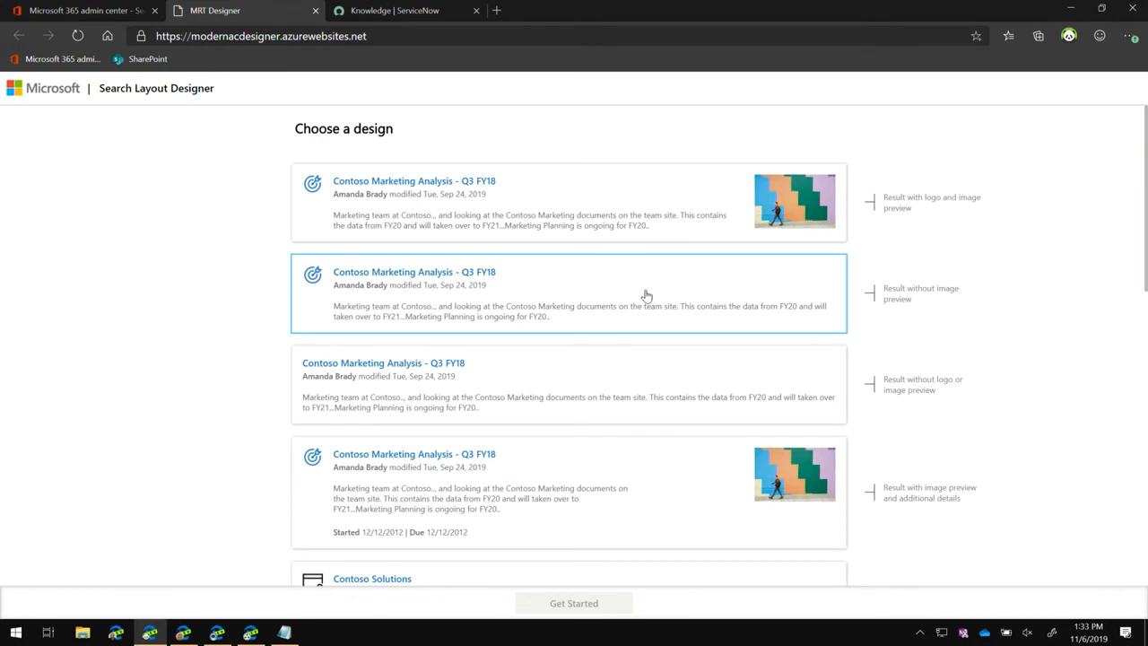
click(583, 308)
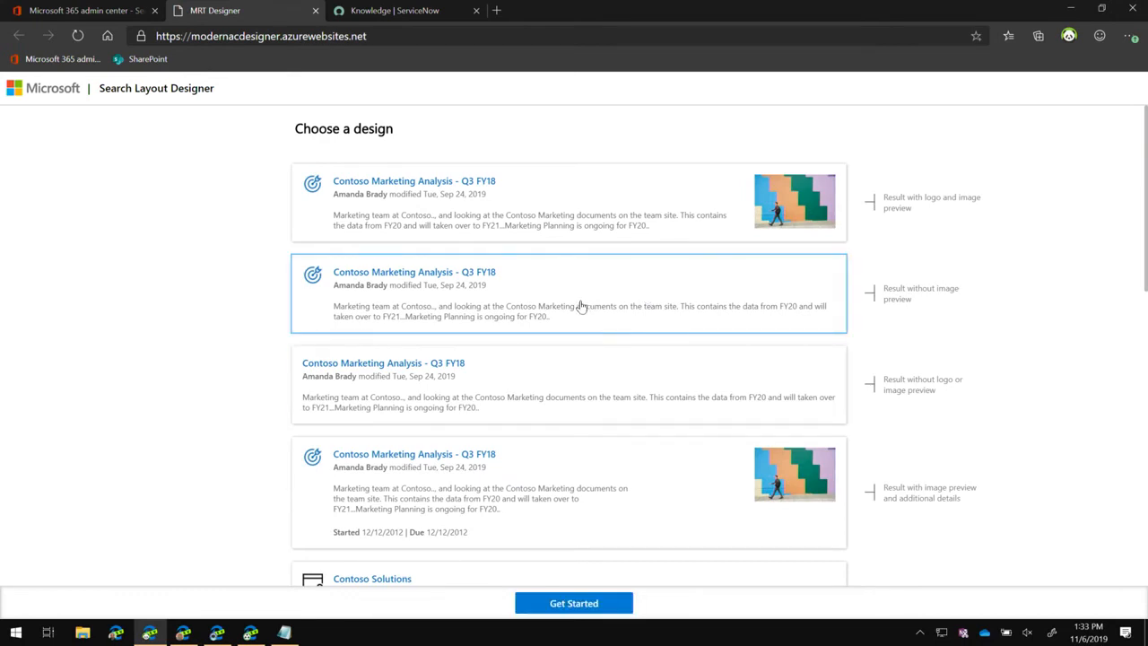
click(588, 605)
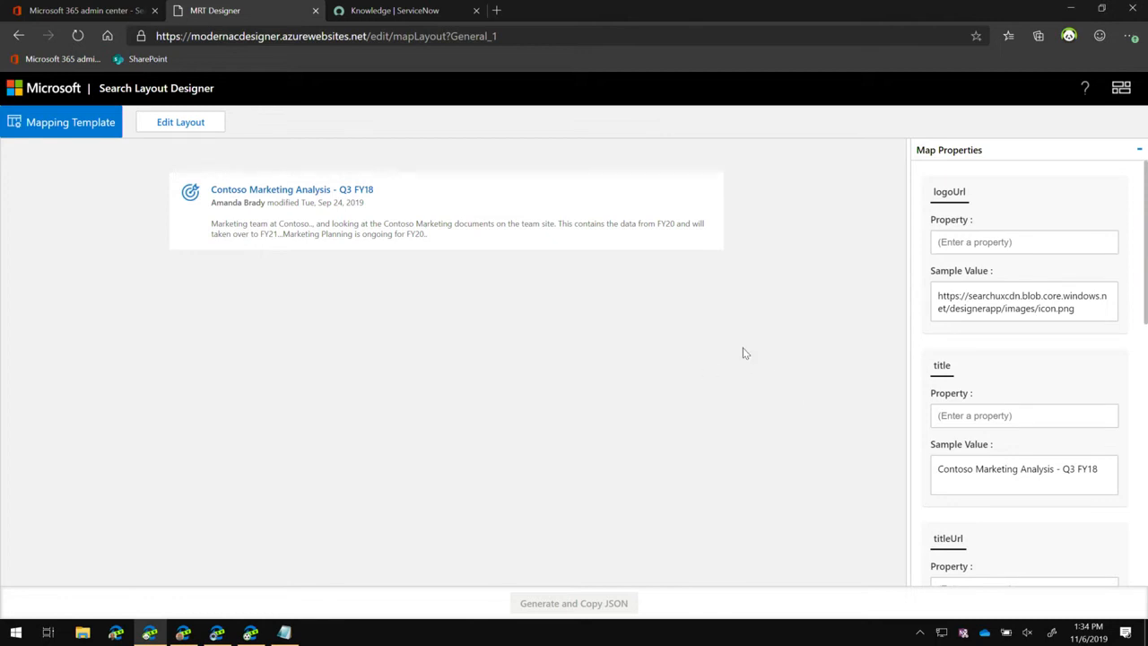
Copy the AdaptiveCard JSON from the Ignite2019Script file in Notepad and paste it as the result type's layout script in the Microsoft 365 admin center
click(284, 632)
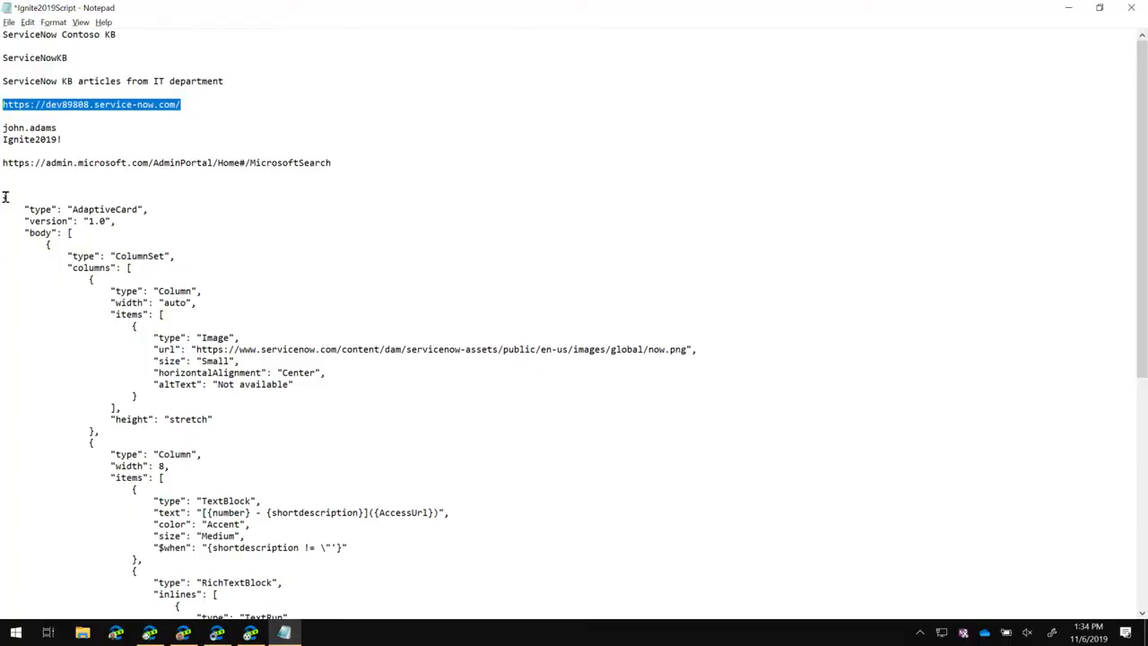
drag(3, 198, 239, 612)
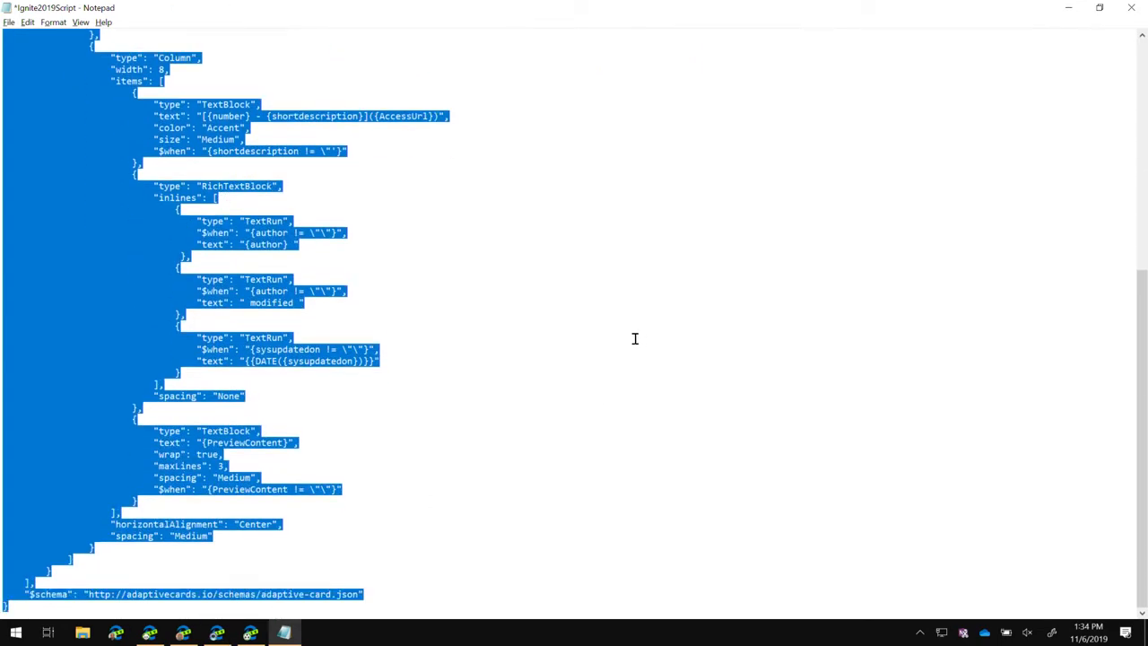
key(alt+Tab)
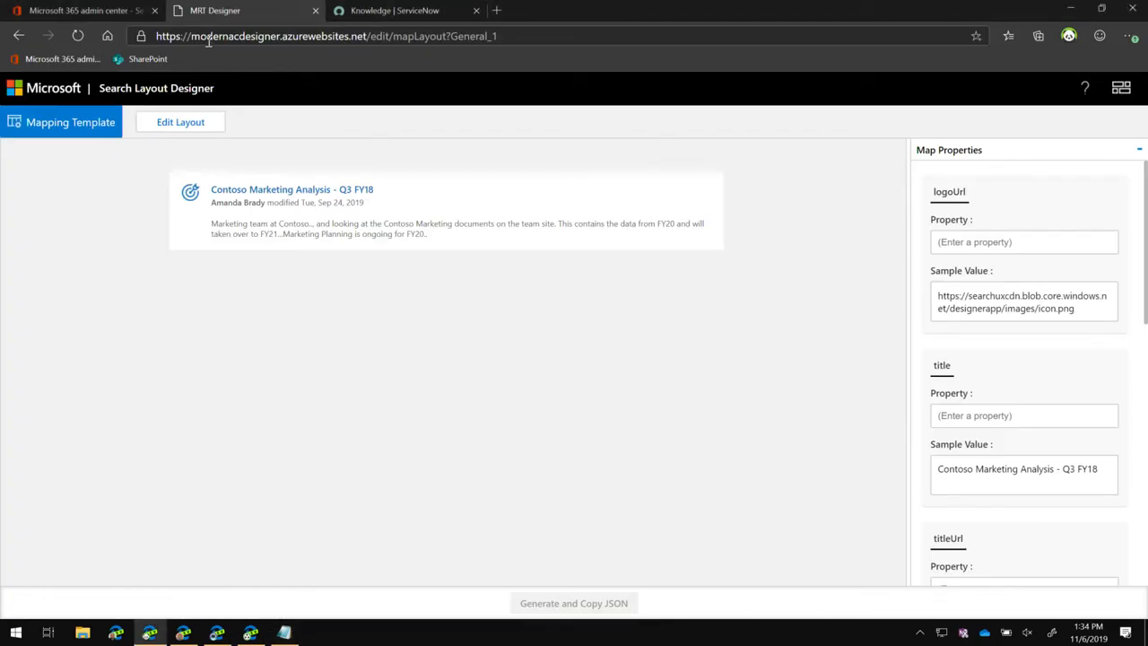
click(135, 11)
click(578, 359)
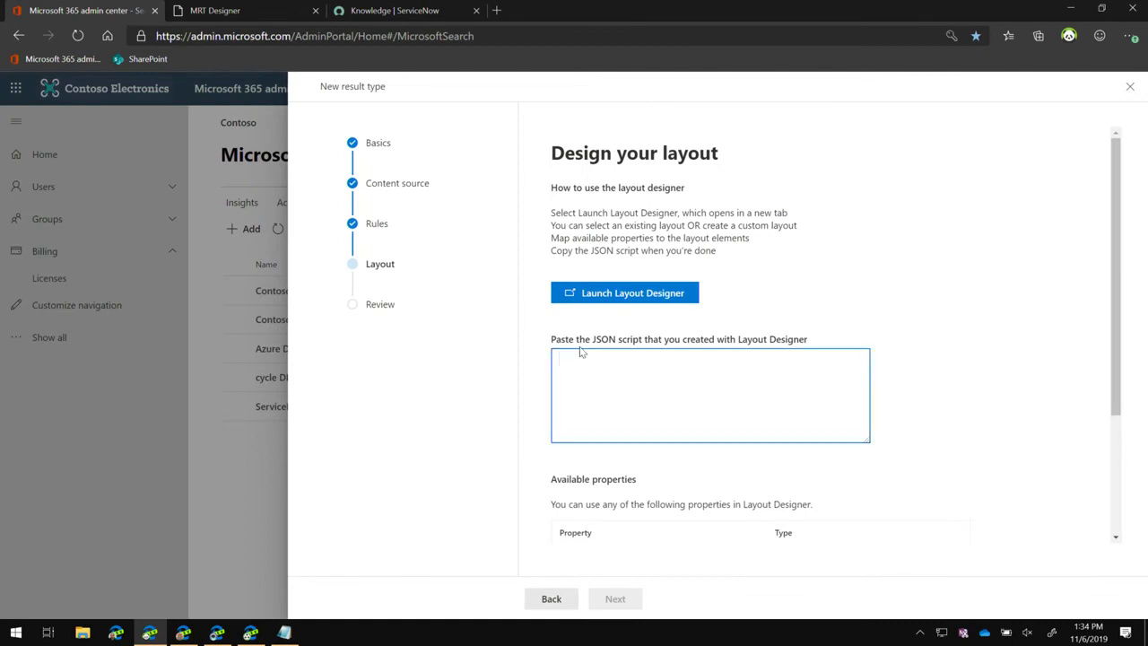
key(ctrl+v)
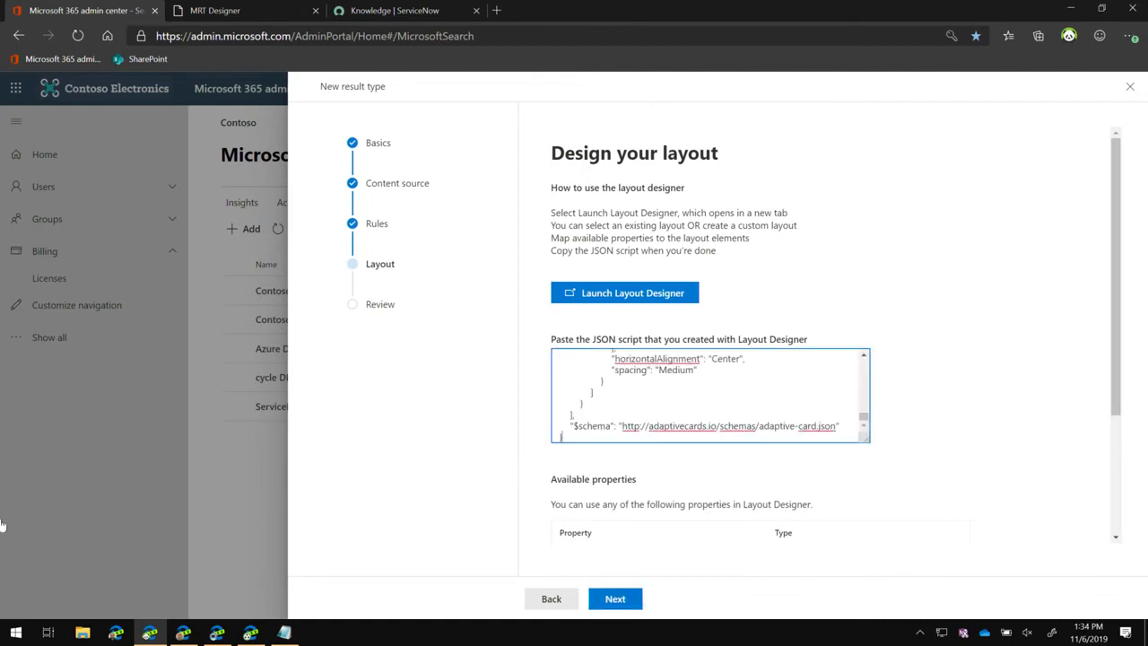
Review the SnowRT result type settings, add the result type and close the wizard
click(613, 599)
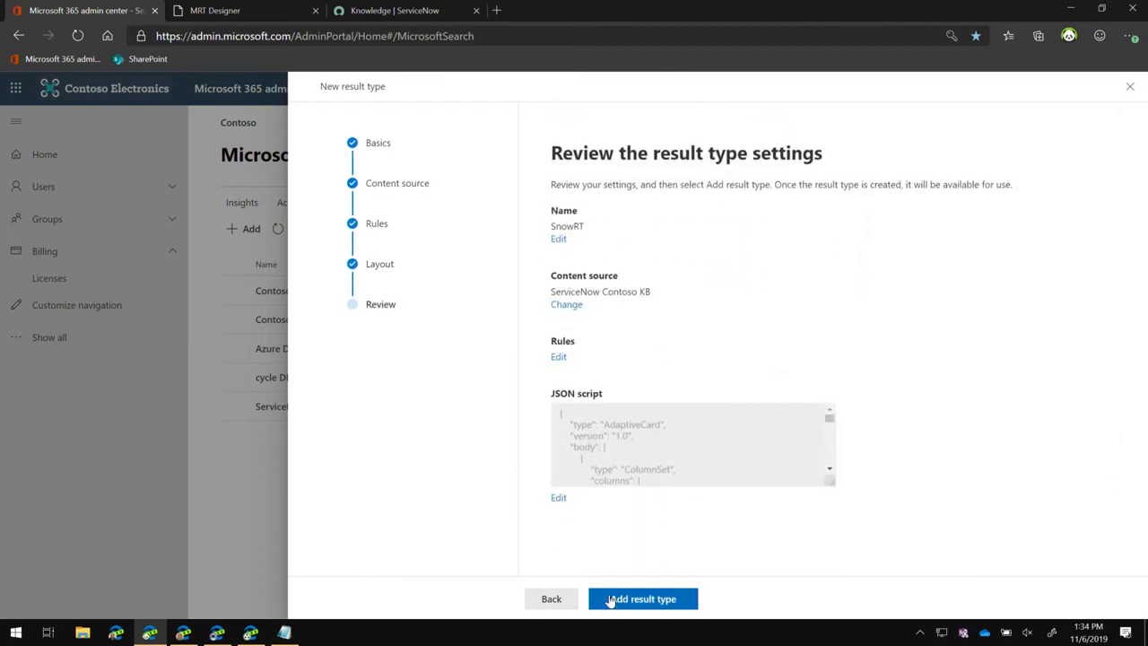
click(613, 599)
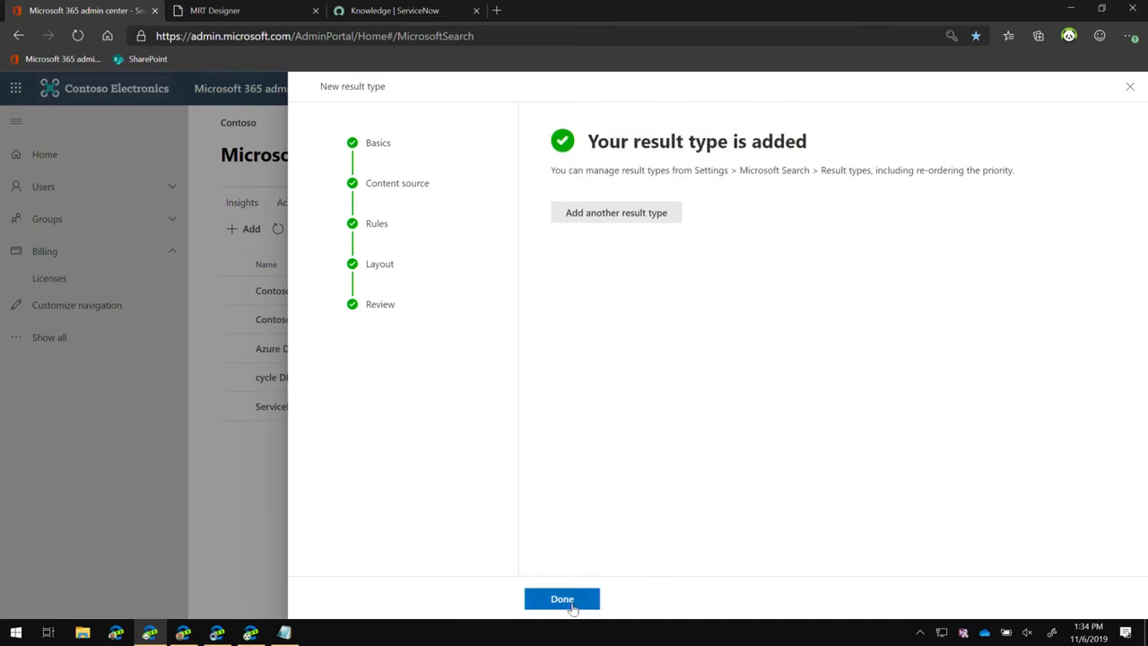
click(572, 605)
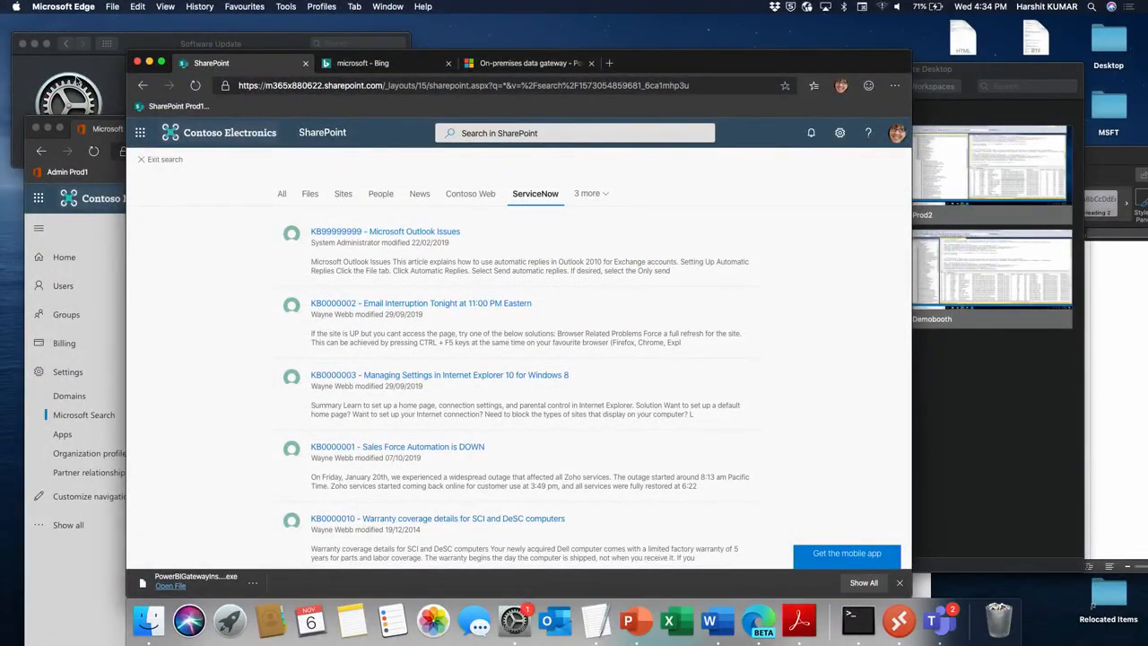
Enter mac as the SharePoint search query, then show the signed-in account's details in a full-screen browser window
click(78, 80)
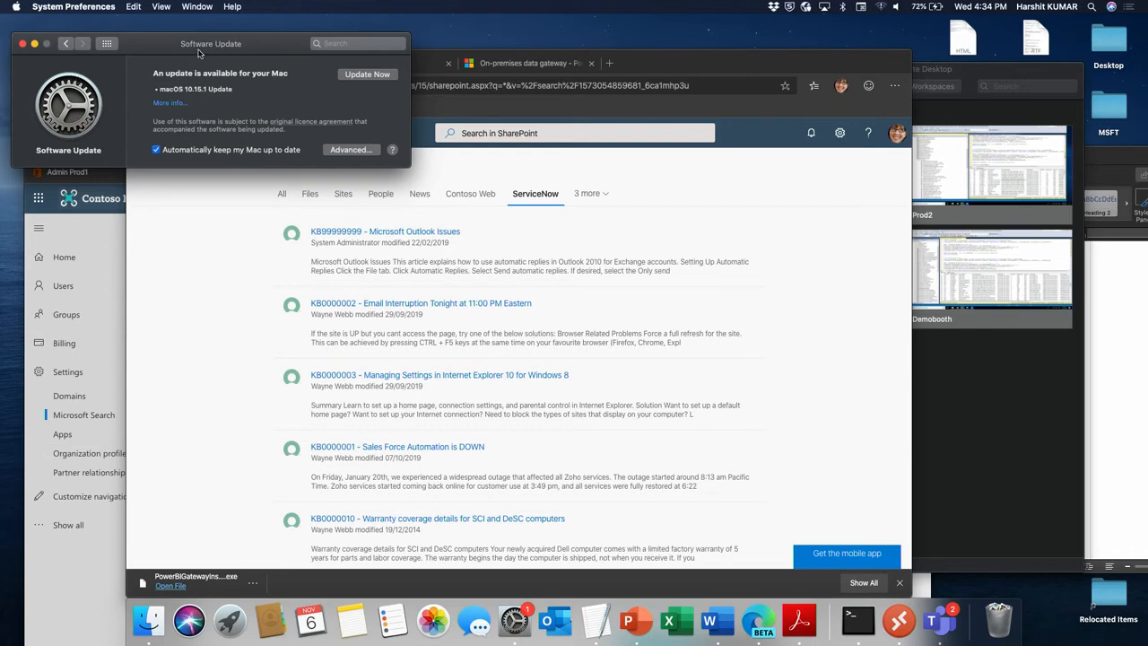
click(525, 178)
click(515, 133)
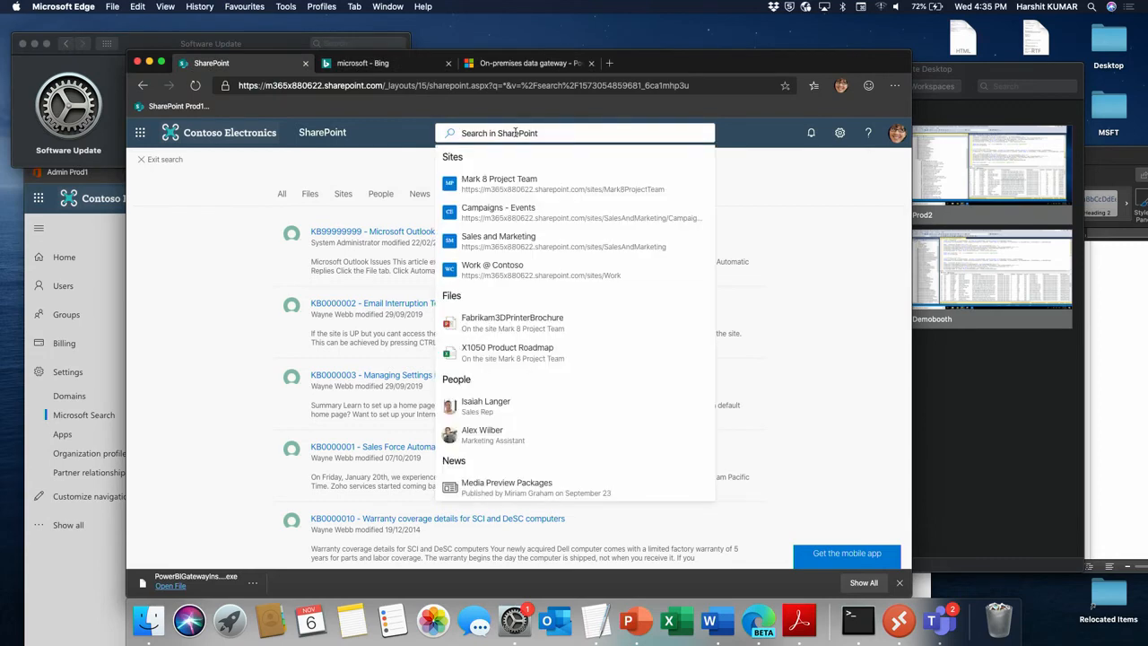
text(mac)
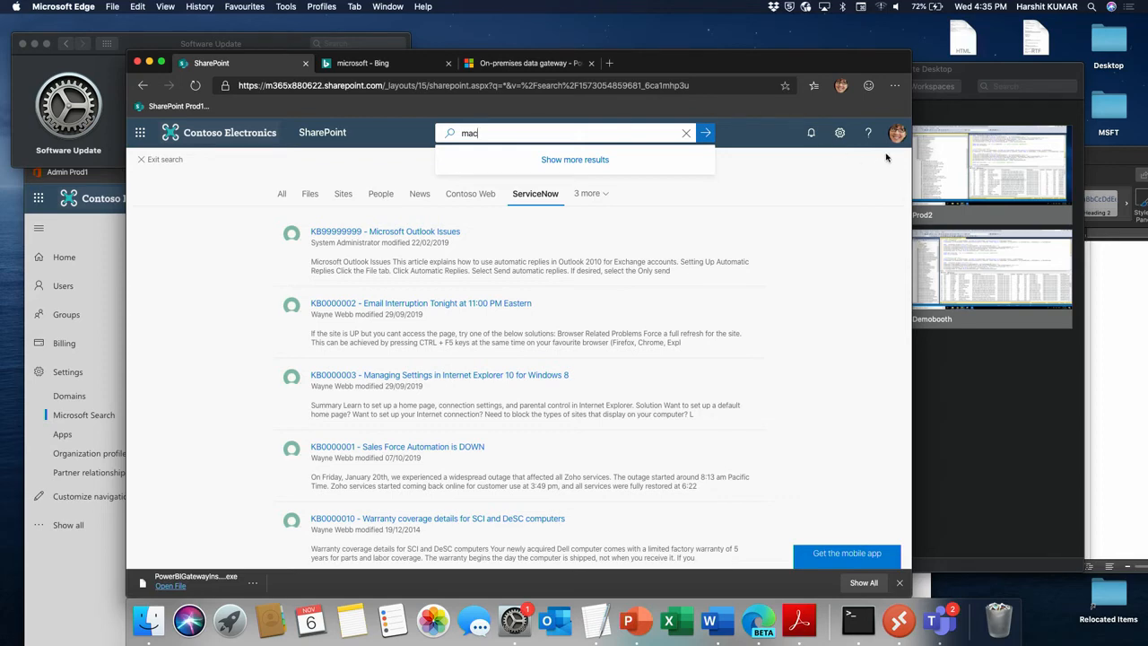
click(162, 62)
click(1136, 85)
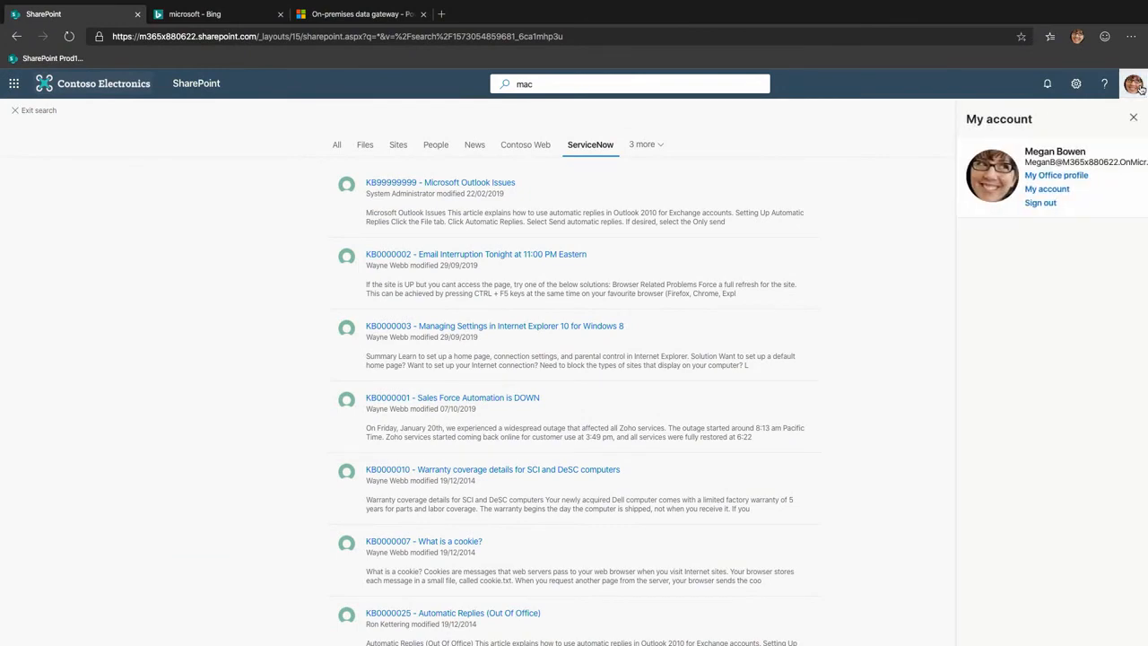
Run the mac search and open the article on upgrading the operating system, logging in to ServiceNow with the saved credentials
click(691, 89)
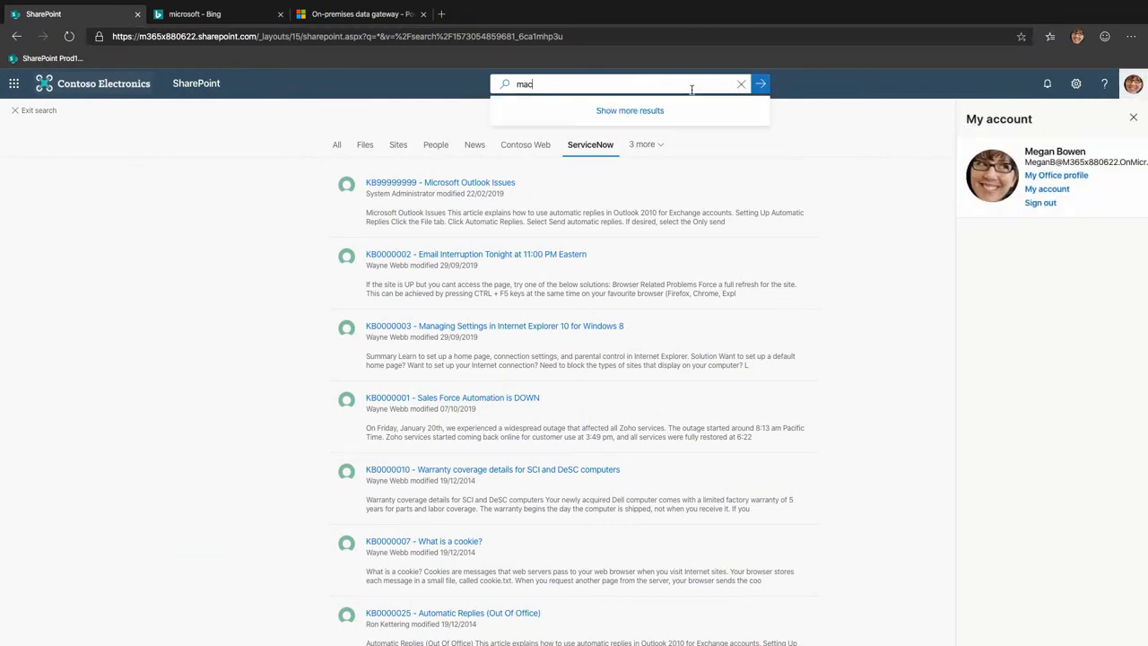
key(Return)
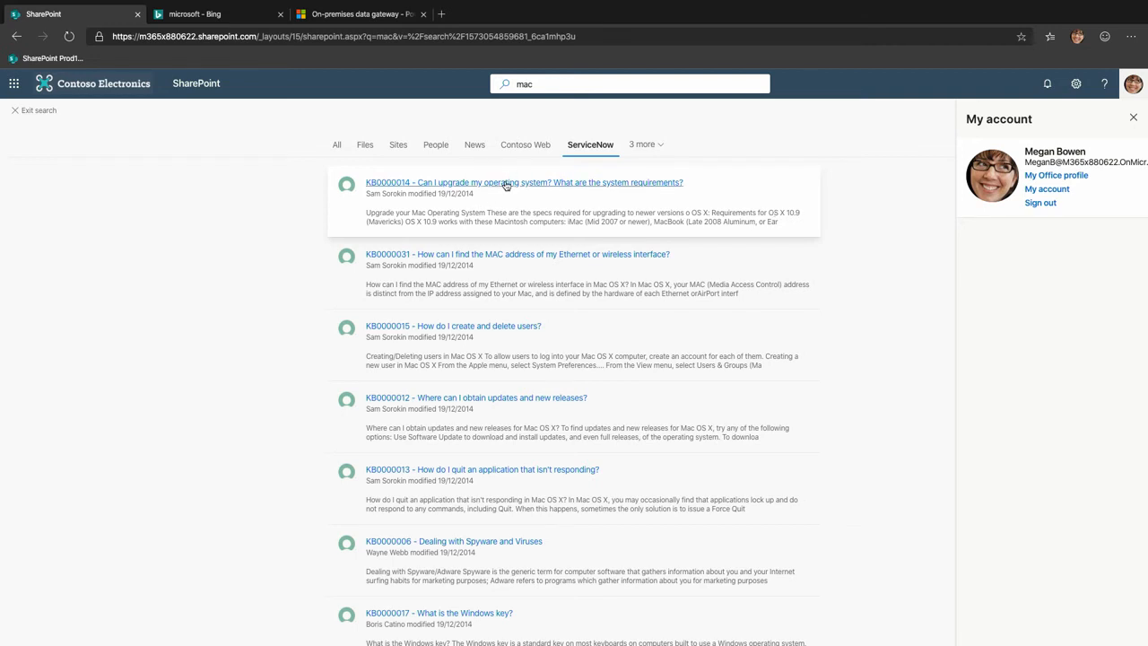
click(551, 186)
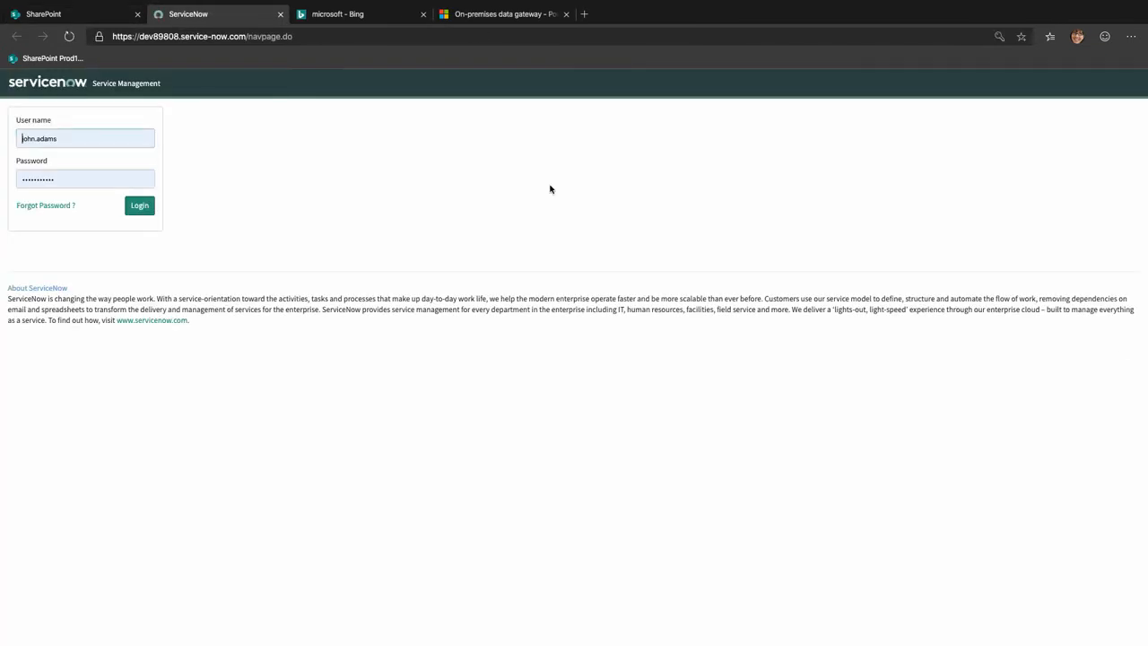
click(145, 208)
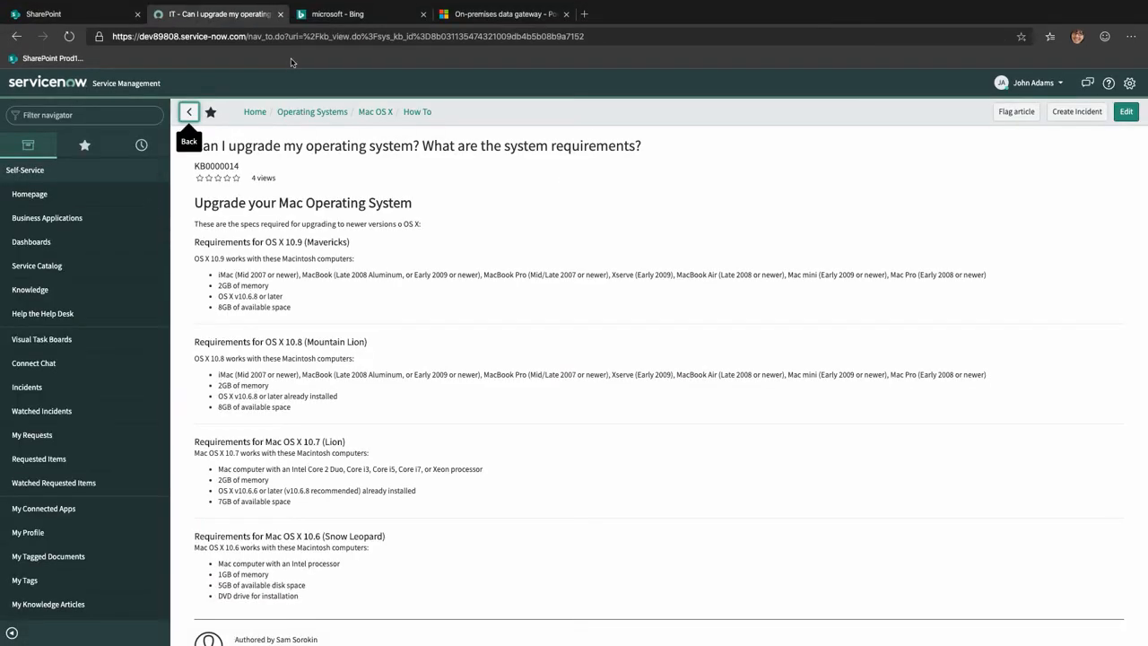
Switch to Bing and search for macy's
click(338, 17)
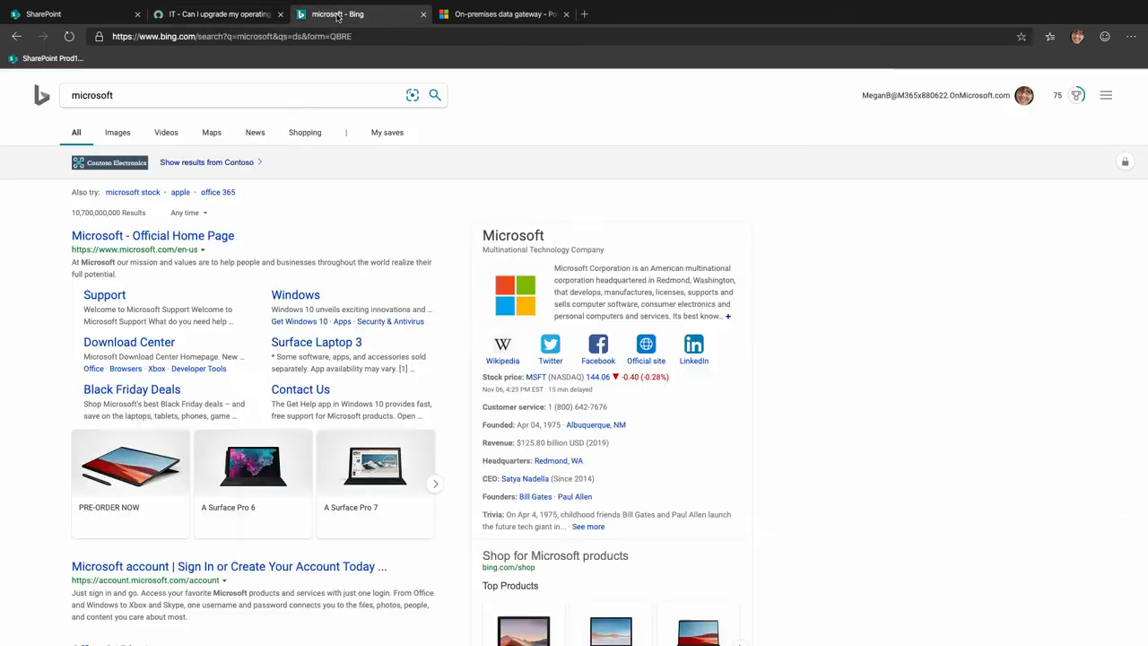
double_click(146, 91)
key(BackSpace)
text(macy's)
key(Return)
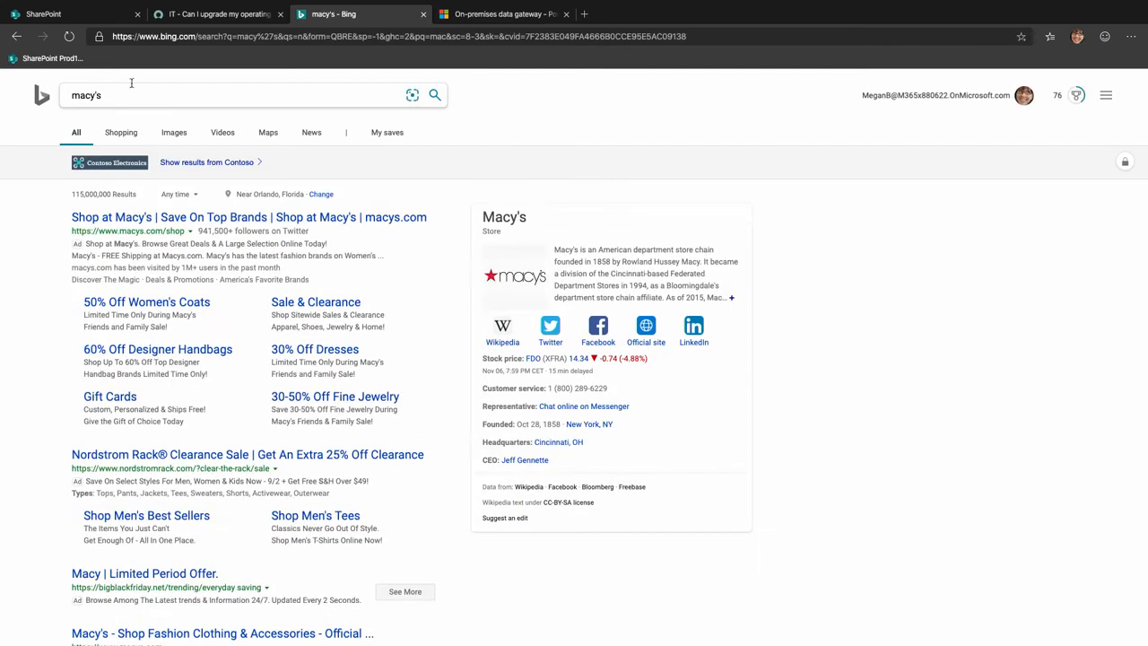
Search Bing for mac and expand the ServiceNow group within the results from Contoso
double_click(94, 94)
text(mac)
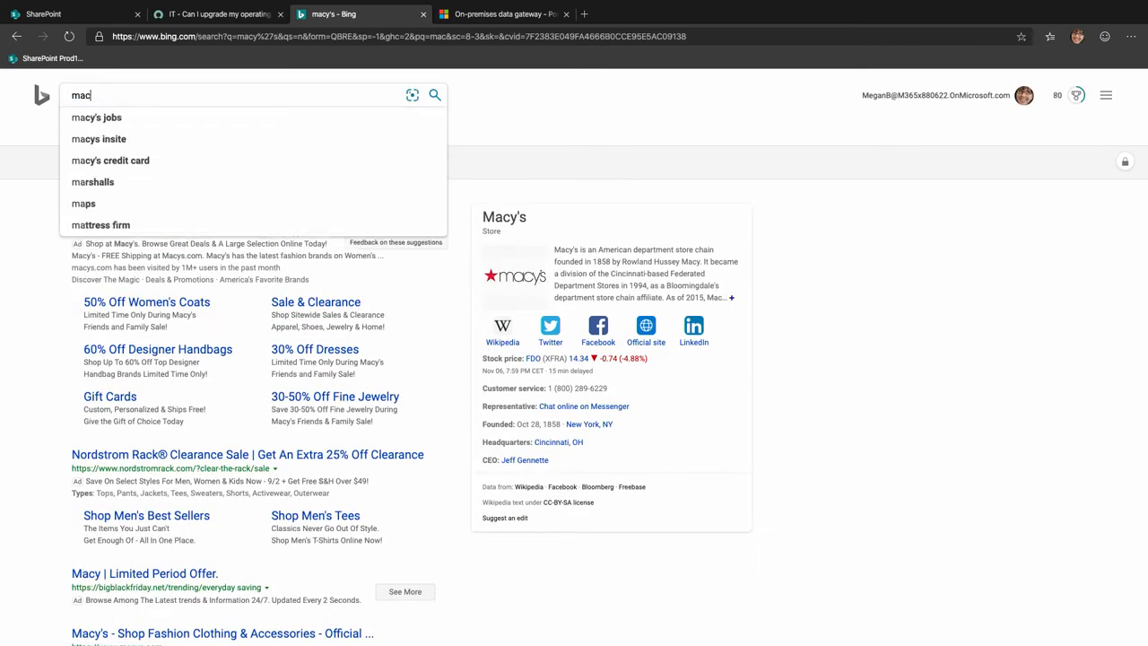
key(Return)
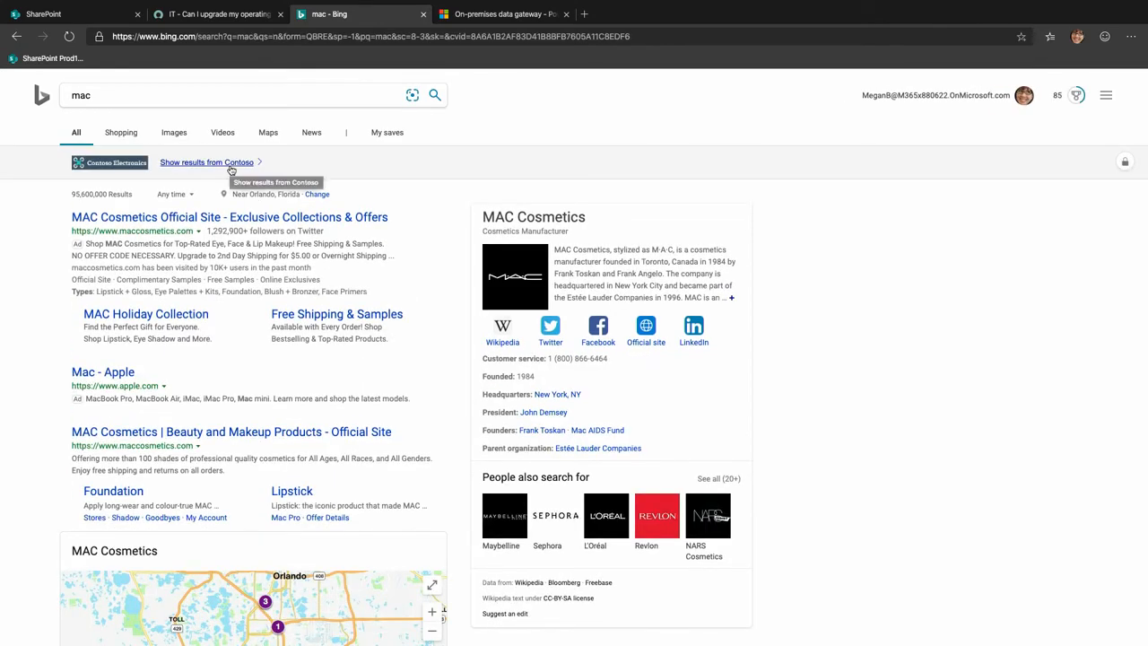
click(231, 167)
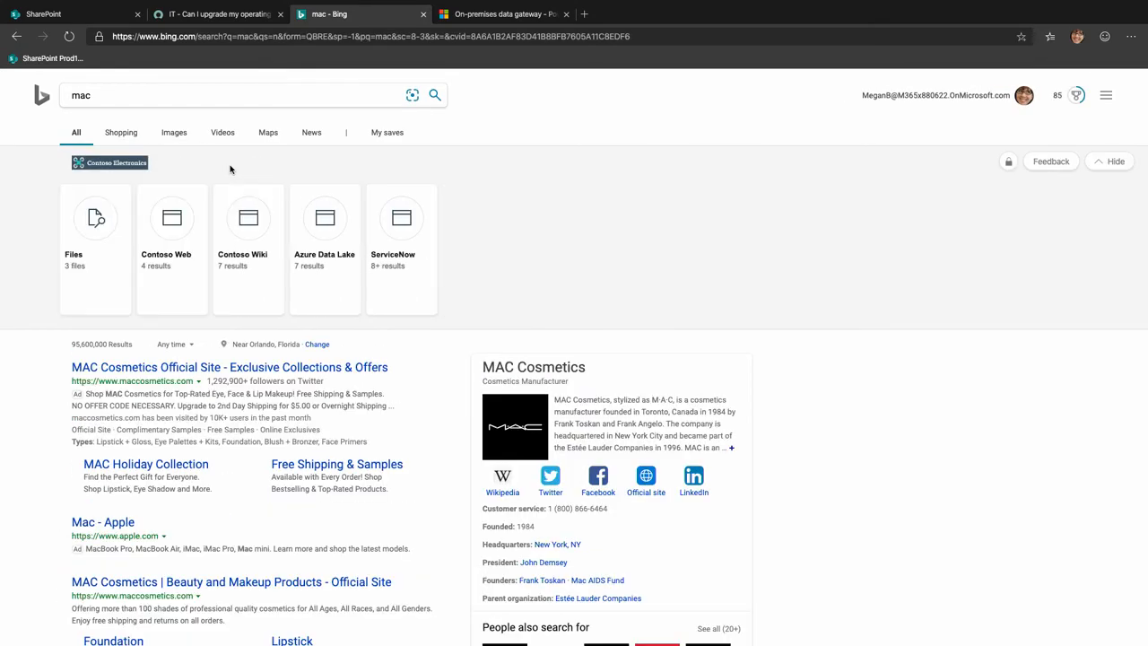
click(403, 235)
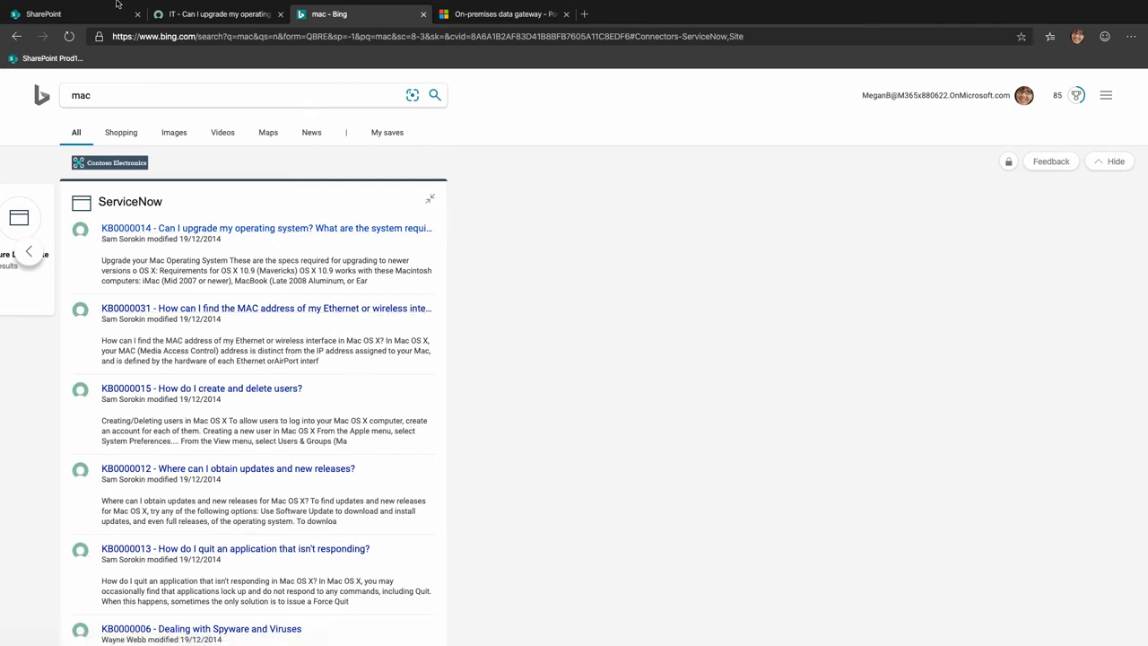
mouse_move(44, 14)
click(35, 19)
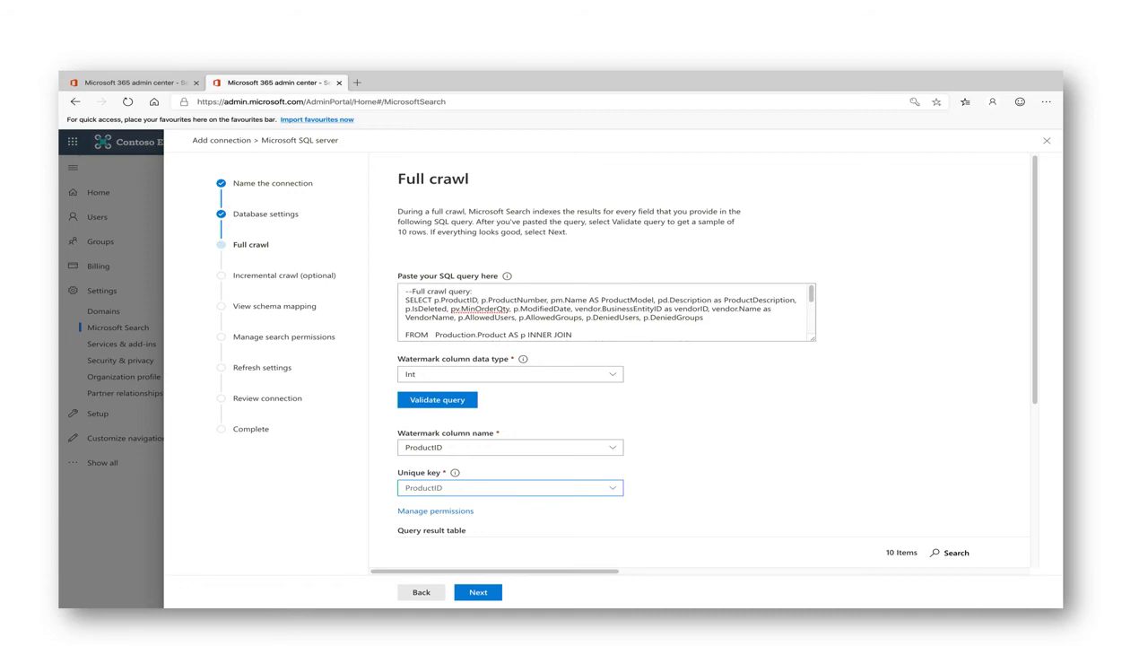
scroll(713, 358, down, 3)
scroll(700, 359, down, 3)
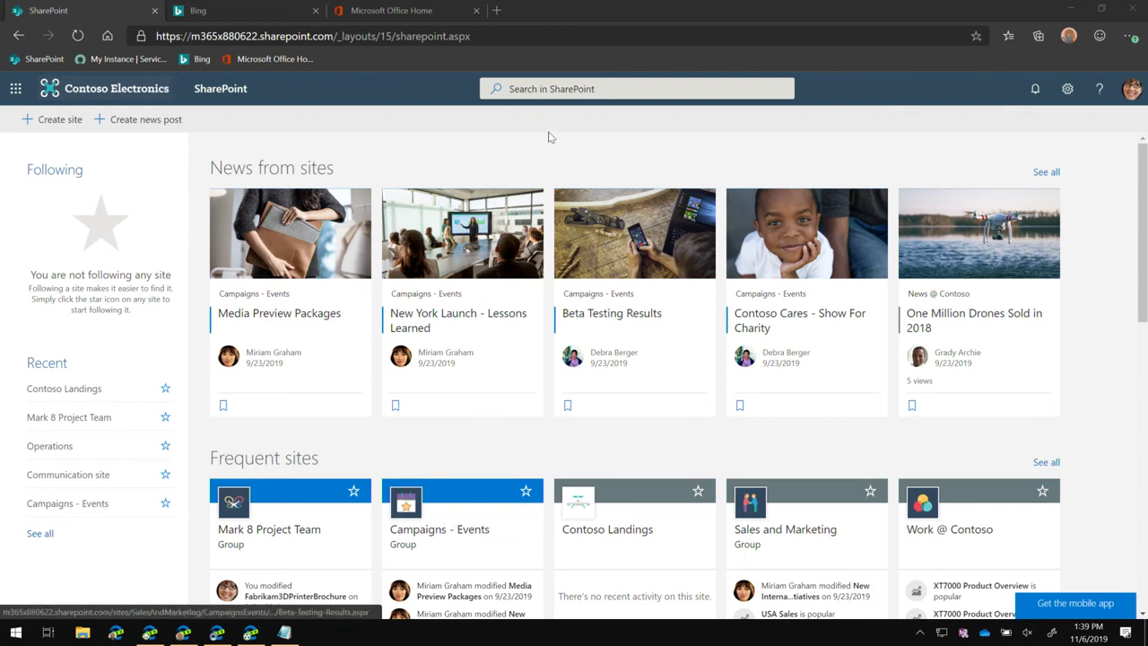
Search SharePoint for mountain bike and show the results in the Cycle Catalog vertical
click(517, 88)
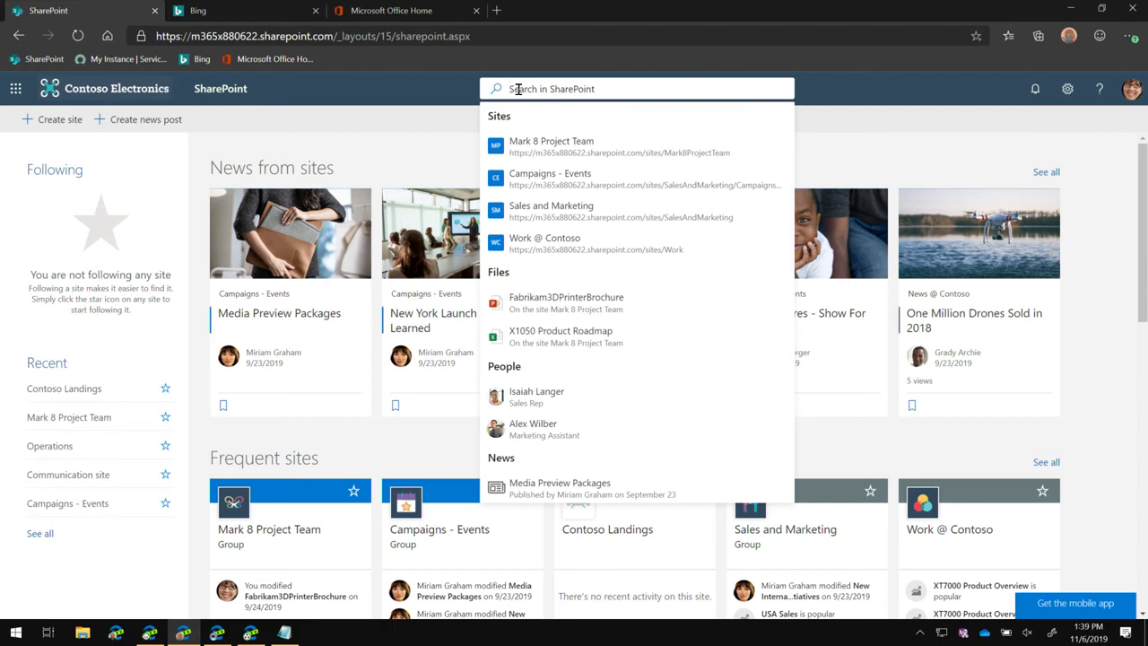
text(moun)
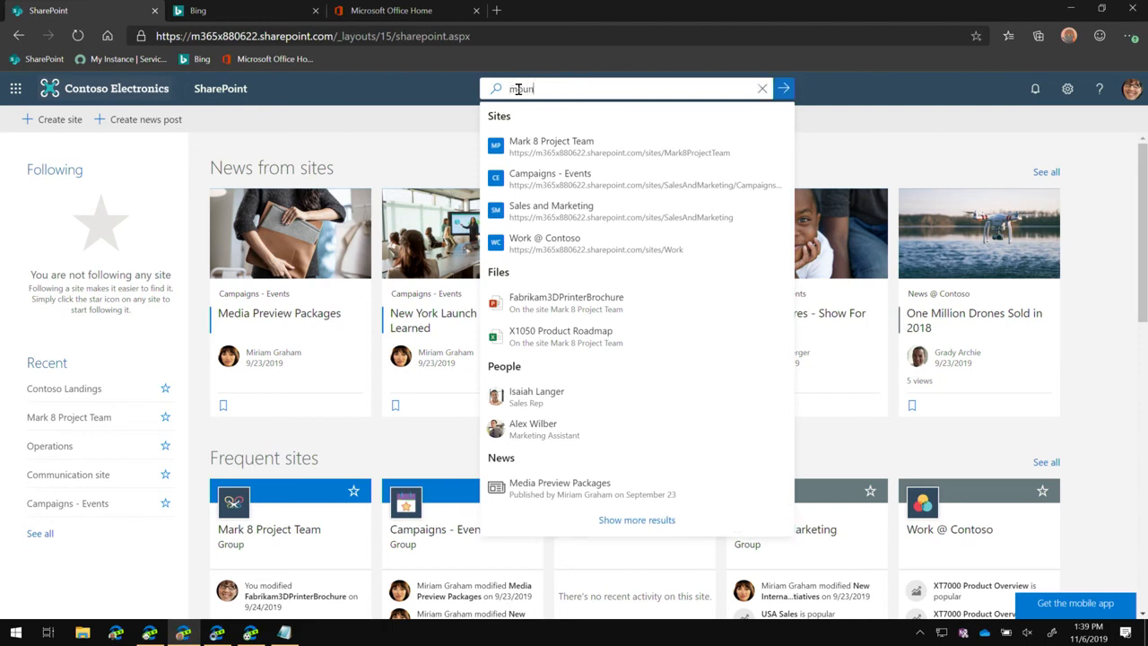
text(tain bike)
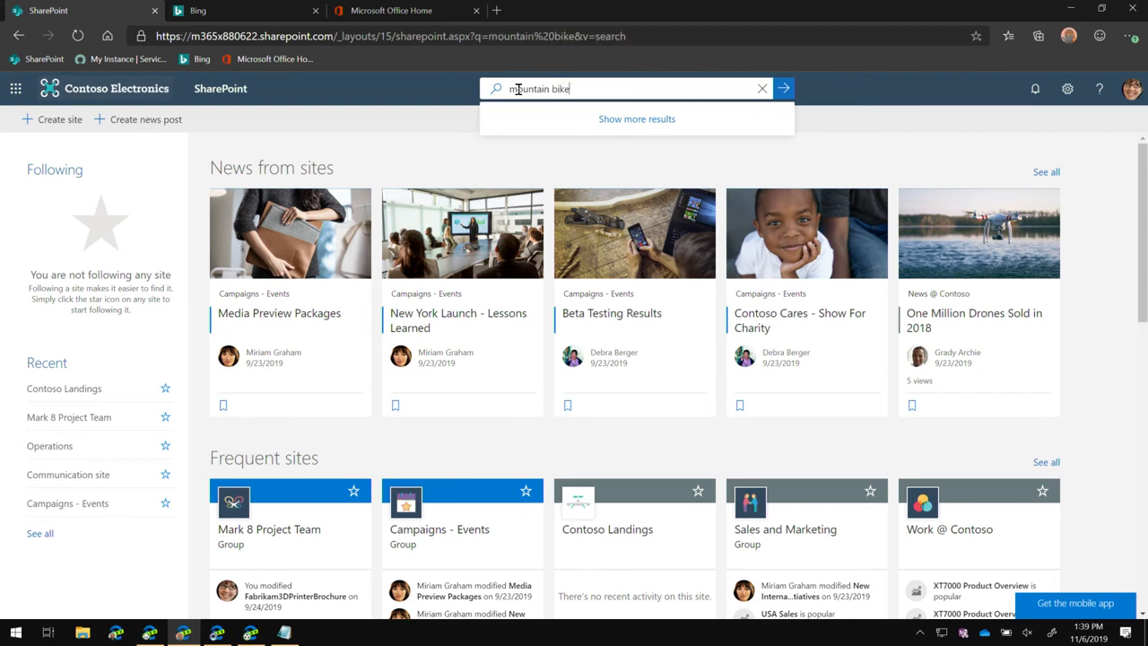
key(Return)
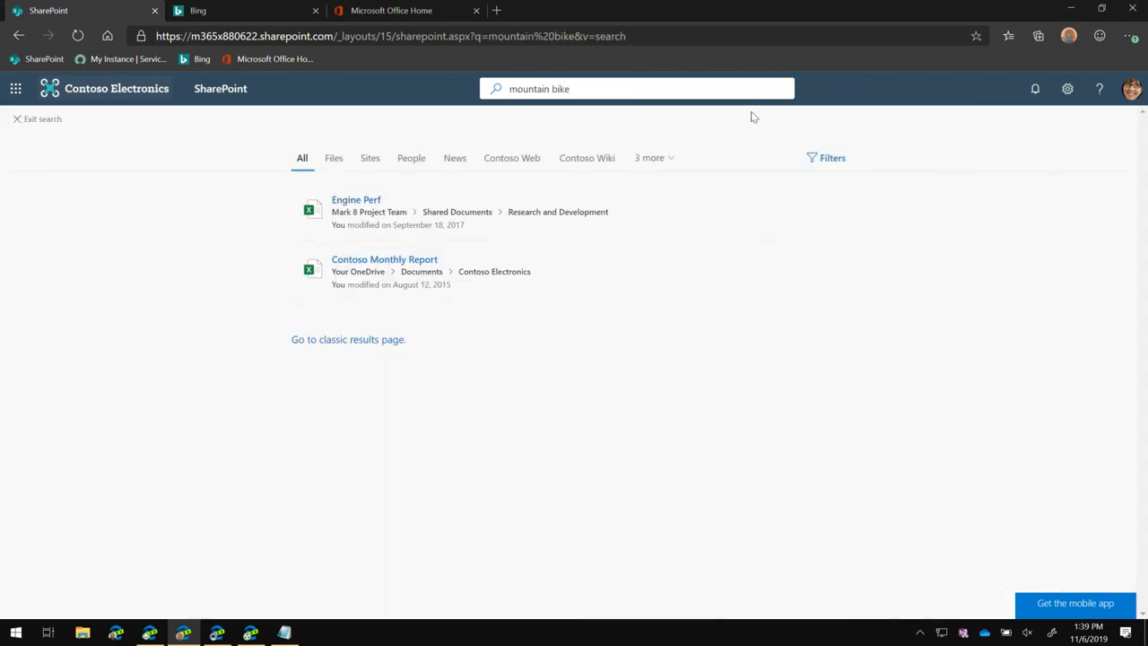
click(669, 168)
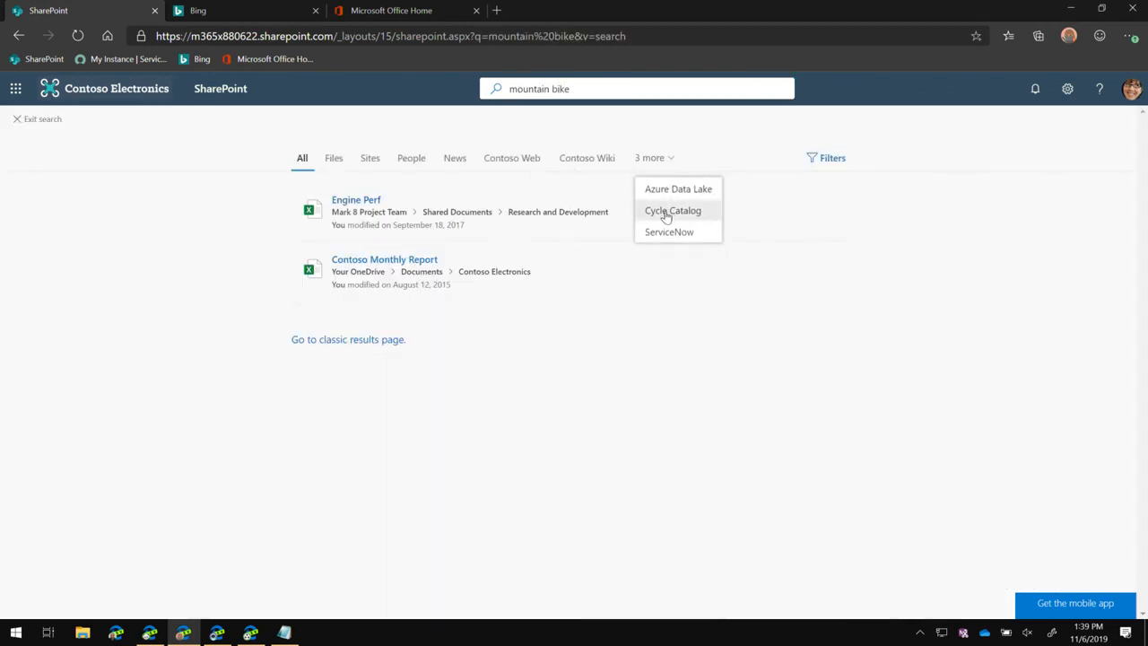
click(669, 209)
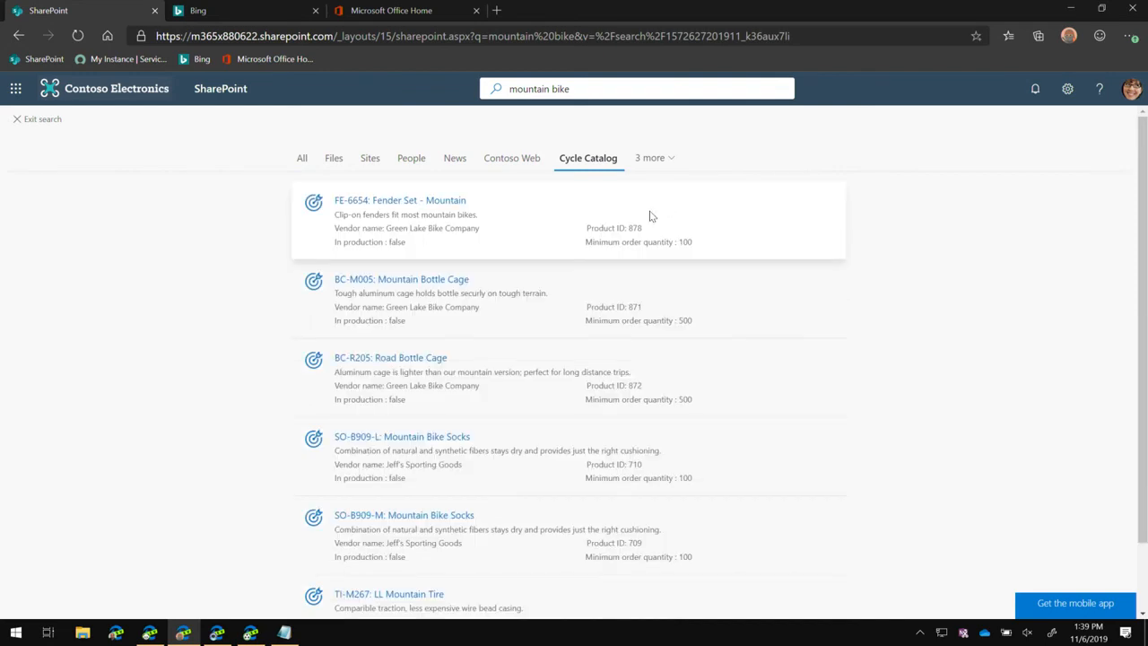
click(584, 93)
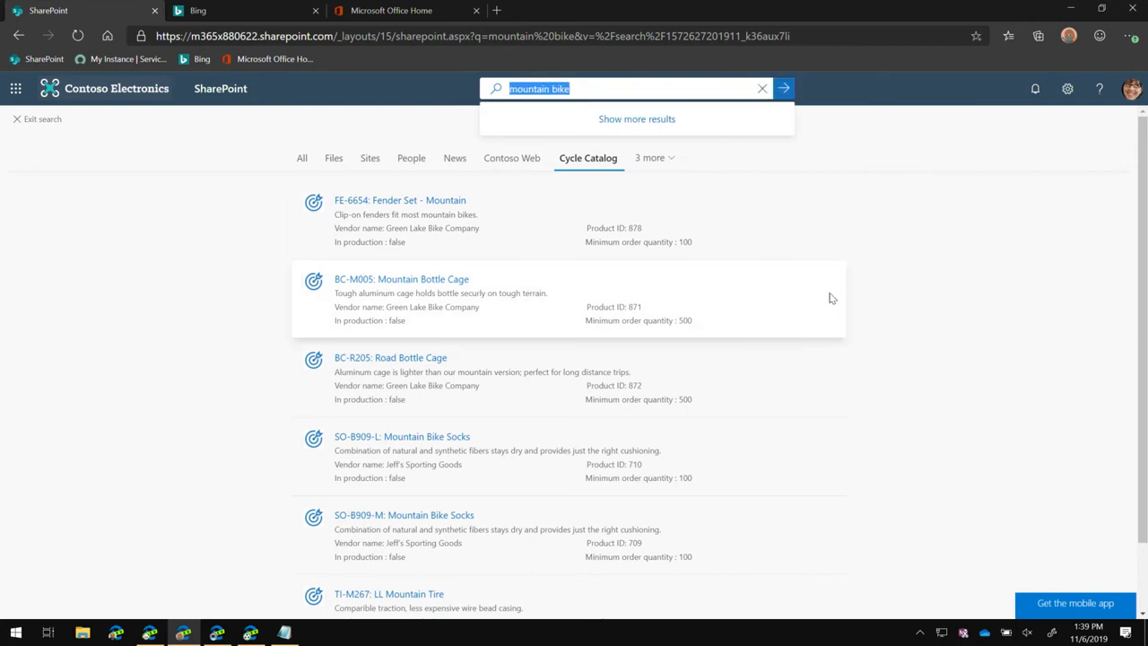